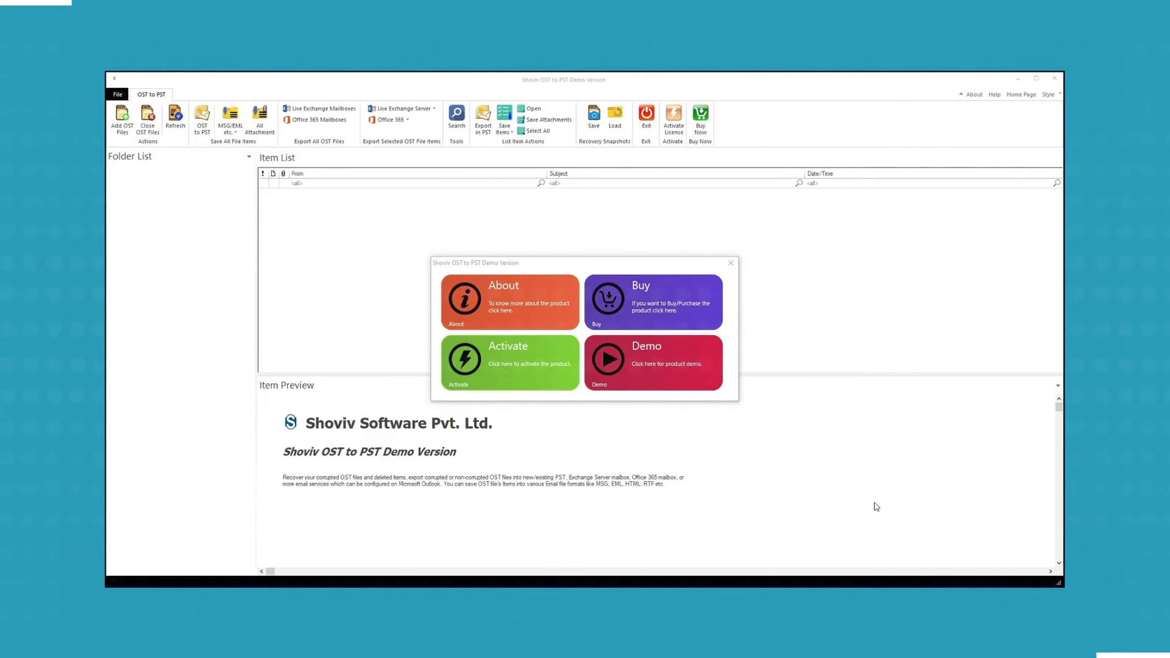
- Load administrator.ost and Shoviv.ost from E:\OST with Advanced Scan enabled
left_click(644, 375)
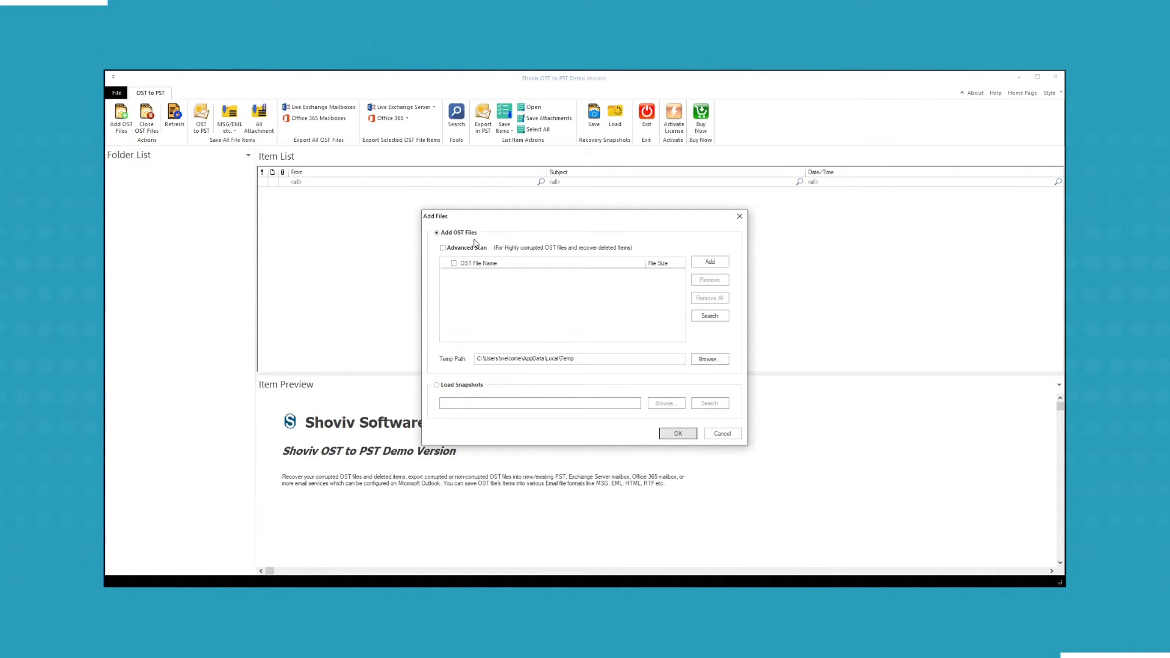
left_click(447, 250)
left_click(454, 263)
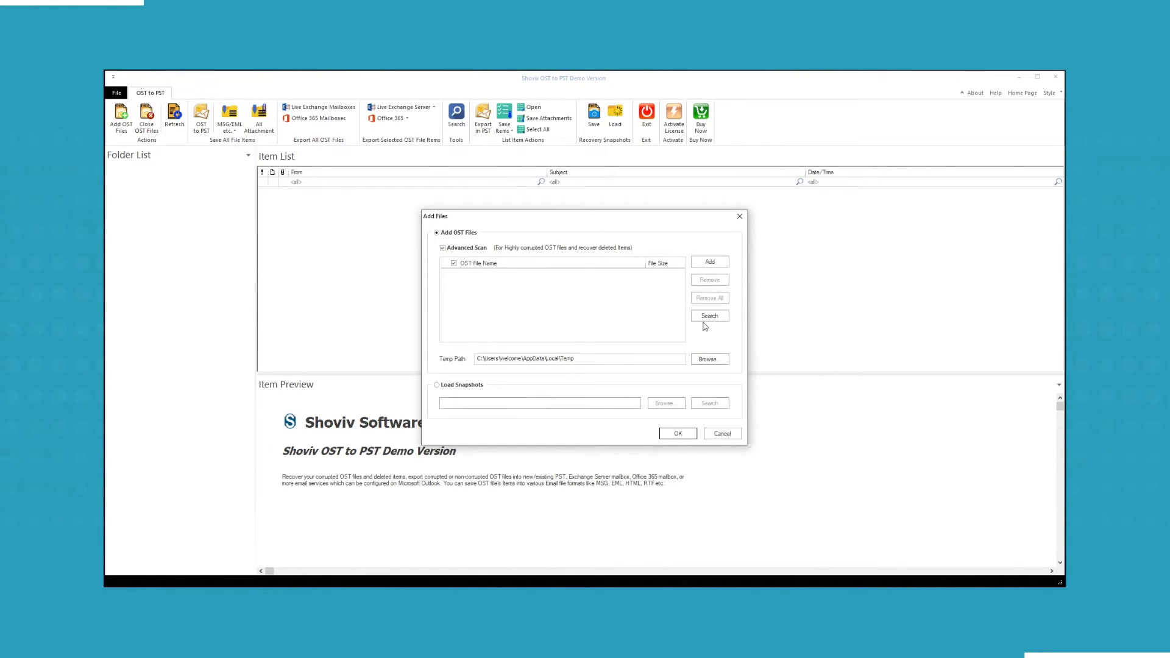
left_click(709, 263)
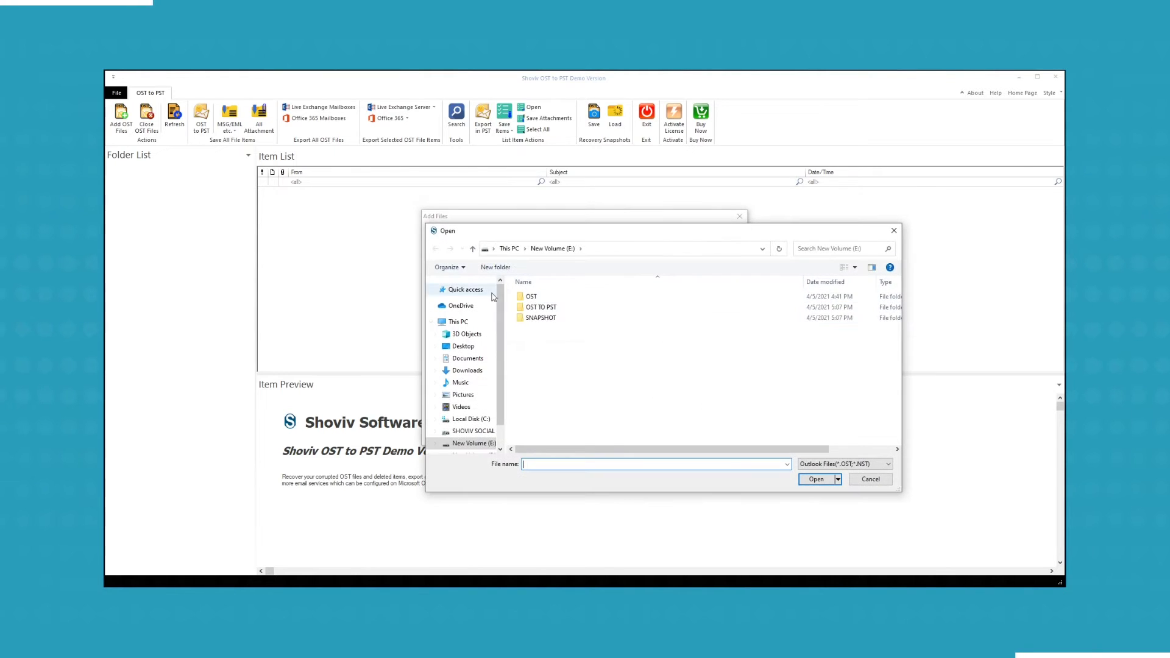
double_click(530, 296)
left_click(548, 307)
left_click(539, 317, "shift")
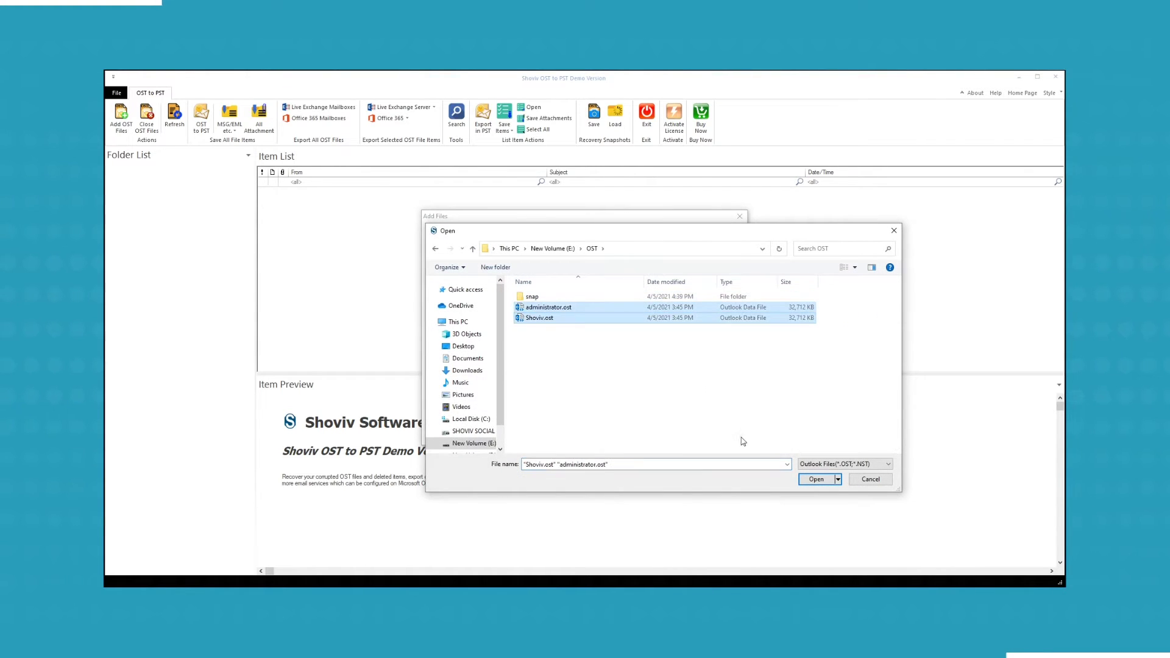
left_click(816, 479)
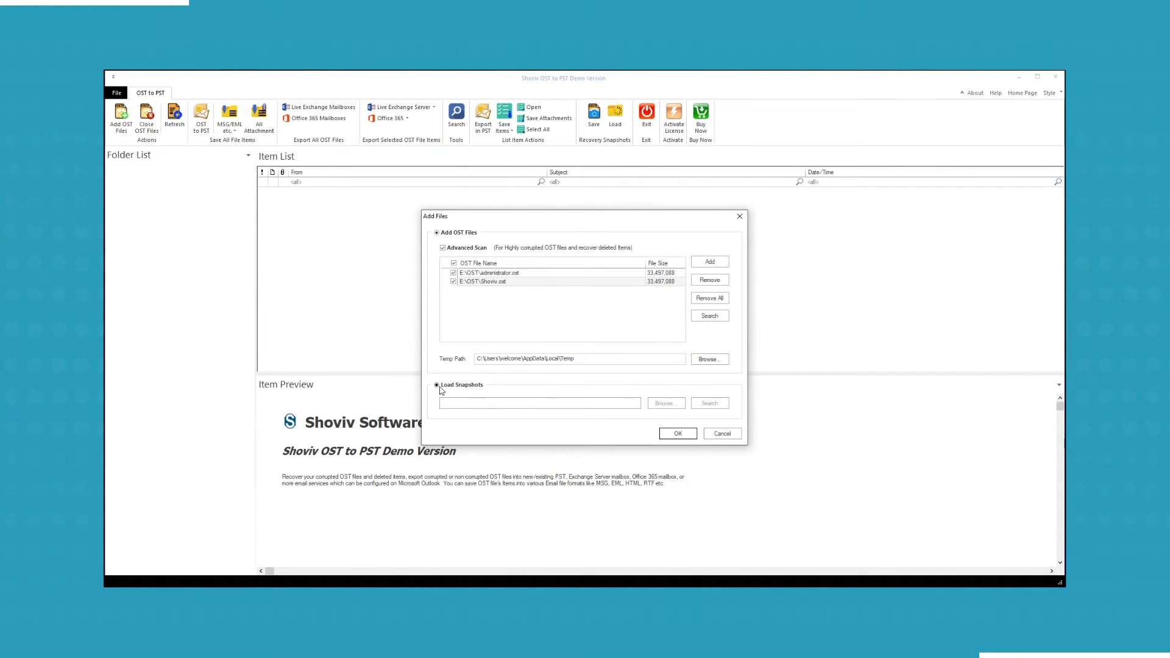
left_click(479, 386)
left_click(676, 434)
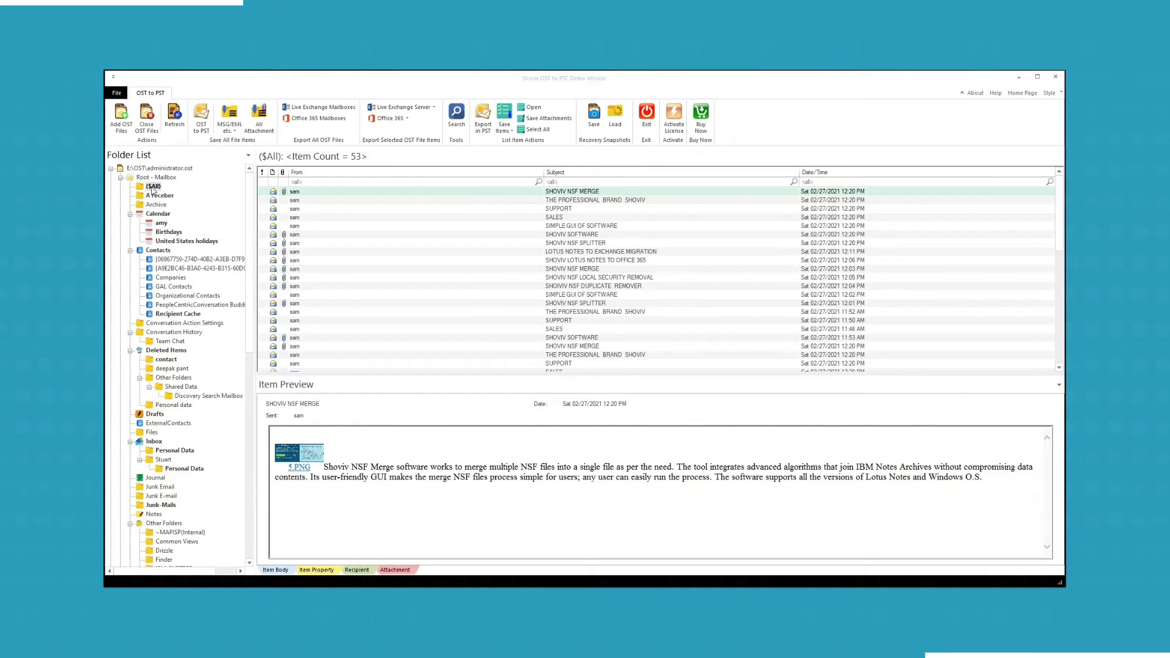
- Save the administrator.ost recovery snapshot as snap1 in E:\SNAPSHOT
scroll(153, 191, "down", 2)
left_click(593, 115)
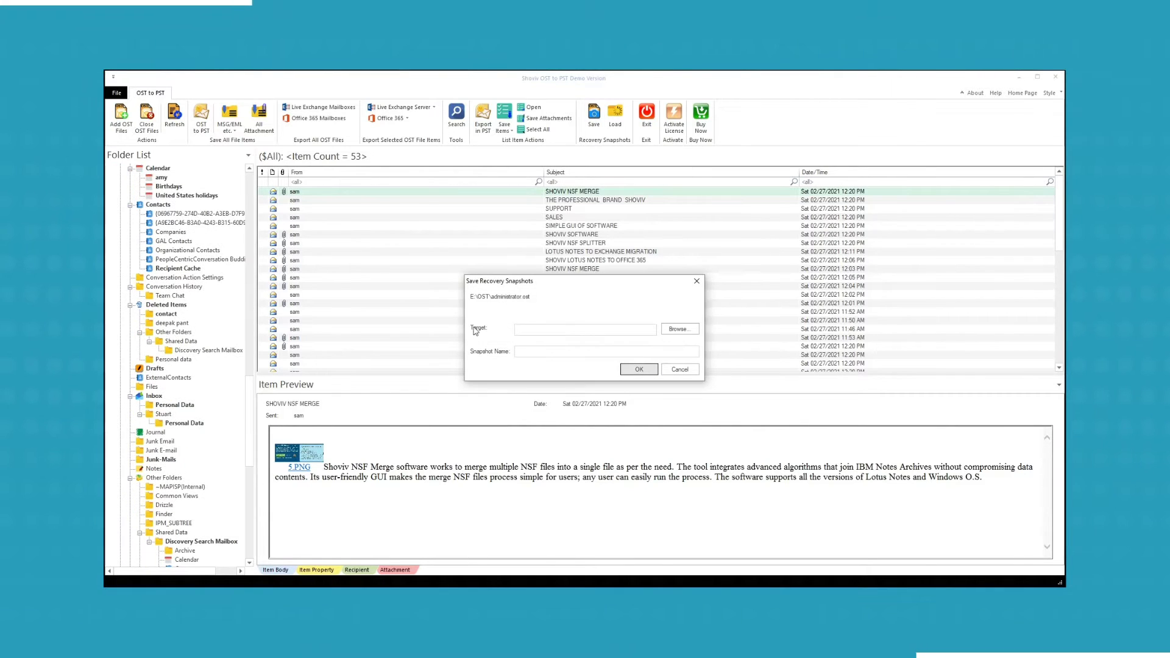
left_click(680, 329)
scroll(582, 323, "down", 4)
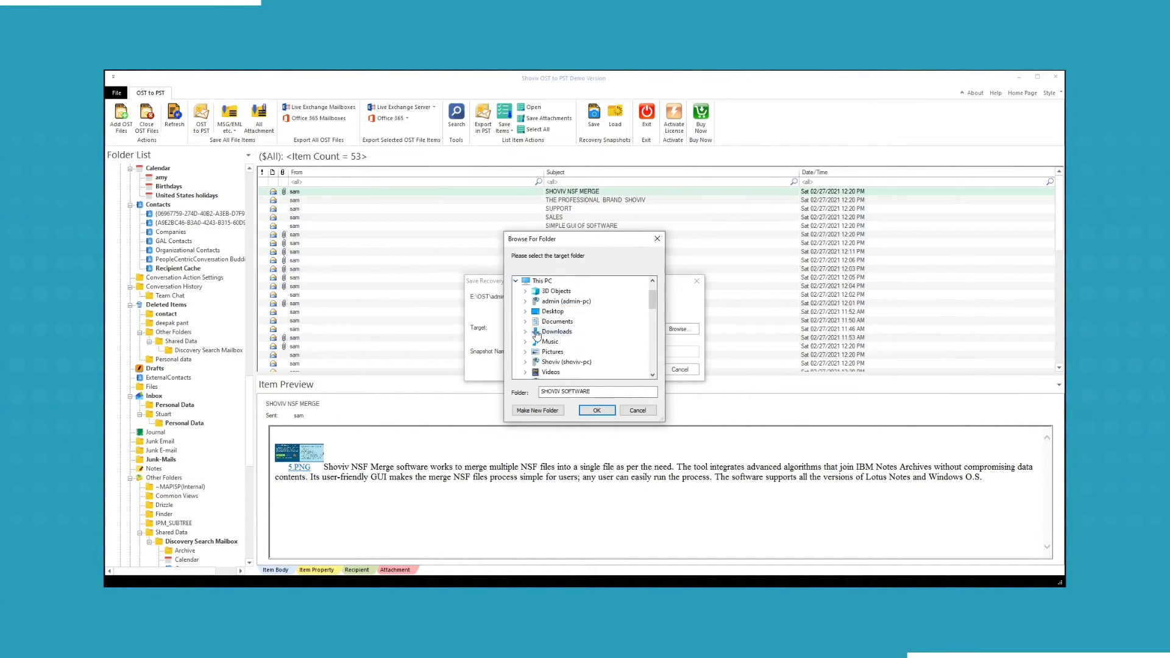
left_click(525, 332)
left_click(566, 362)
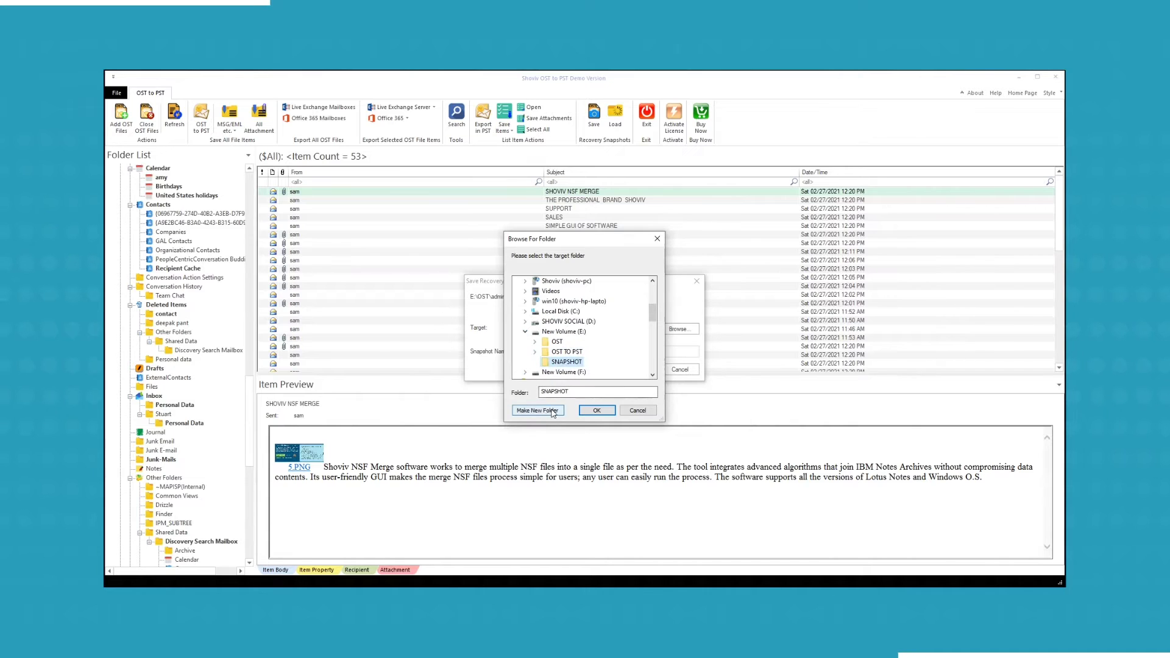
left_click(597, 410)
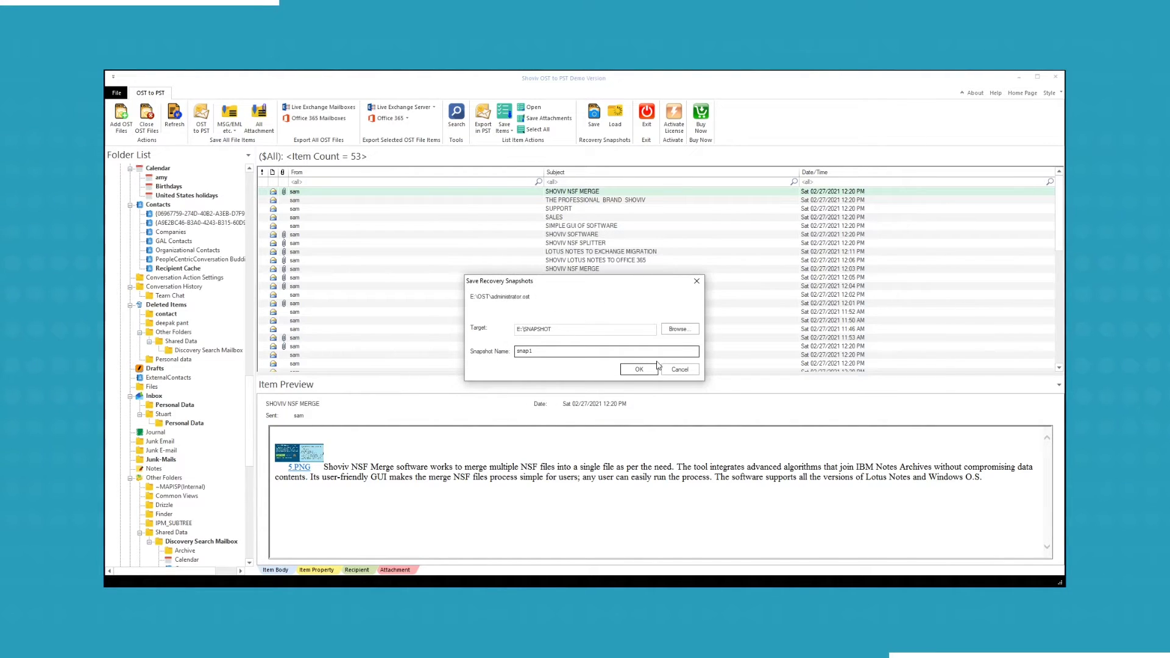
left_click(639, 369)
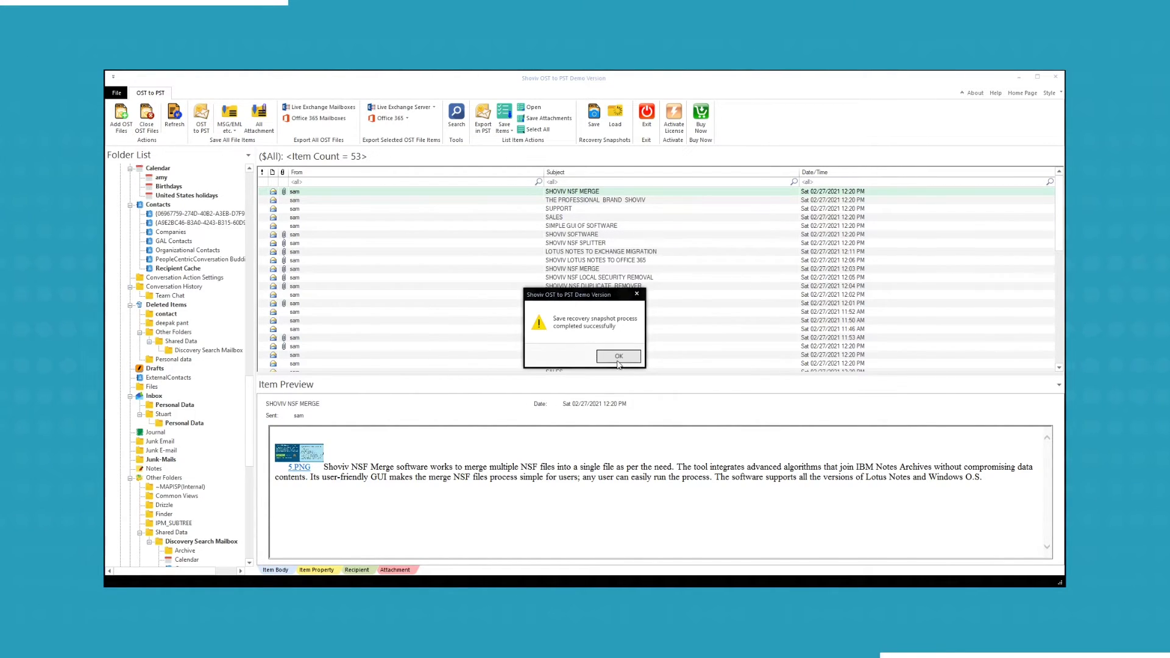
left_click(618, 356)
- Start the Export in Outlook PST wizard and expand administrator.ost's Root - Mailbox and Other Folders
left_click(201, 122)
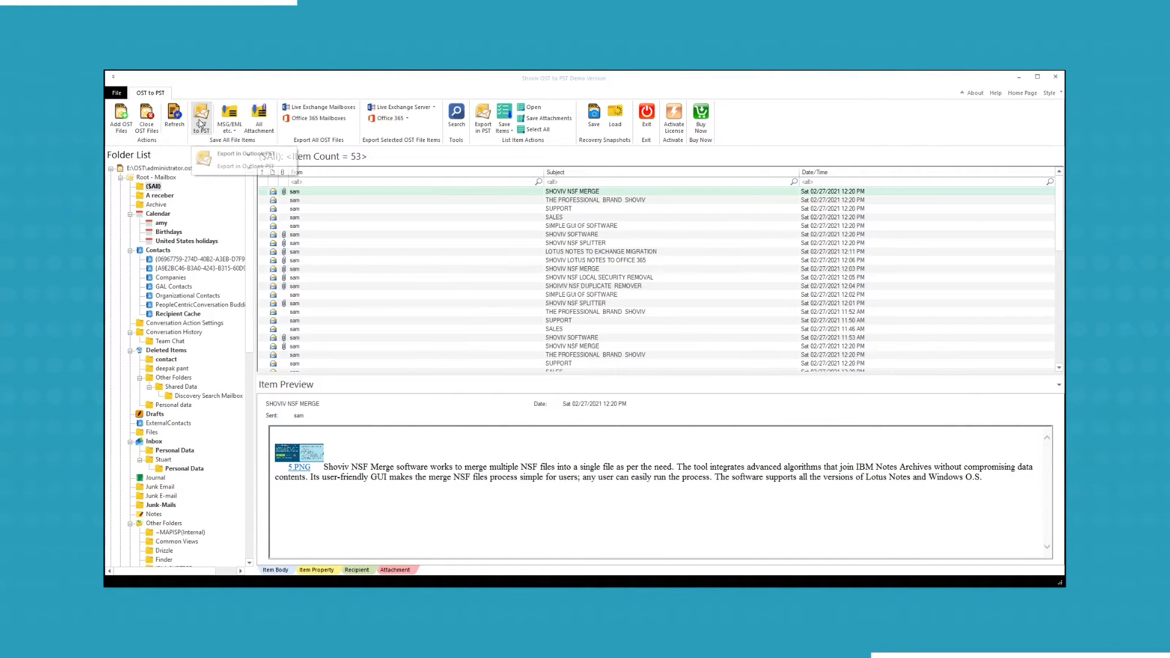
left_click(201, 122)
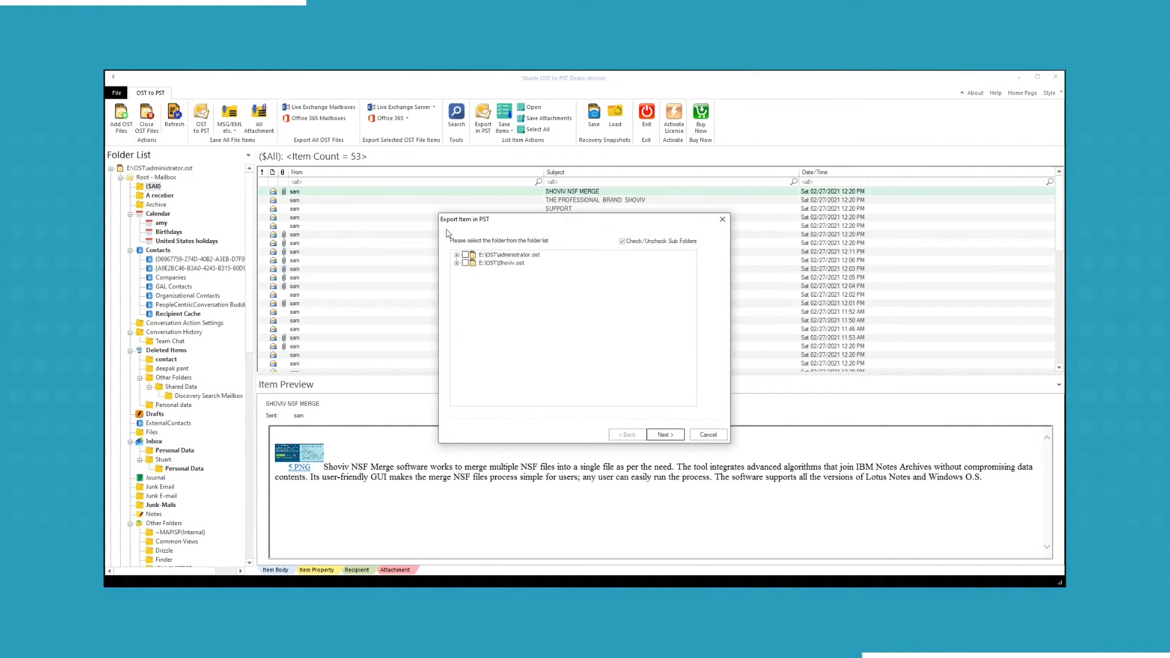
left_click(457, 255)
left_click(466, 262)
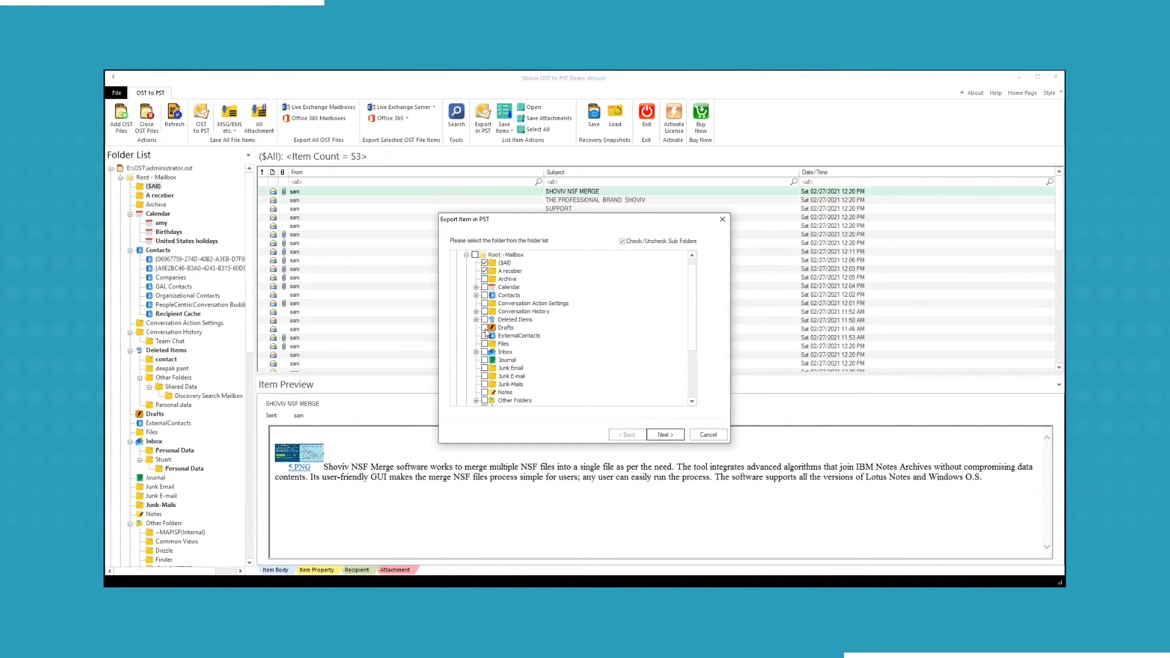
left_click(476, 400)
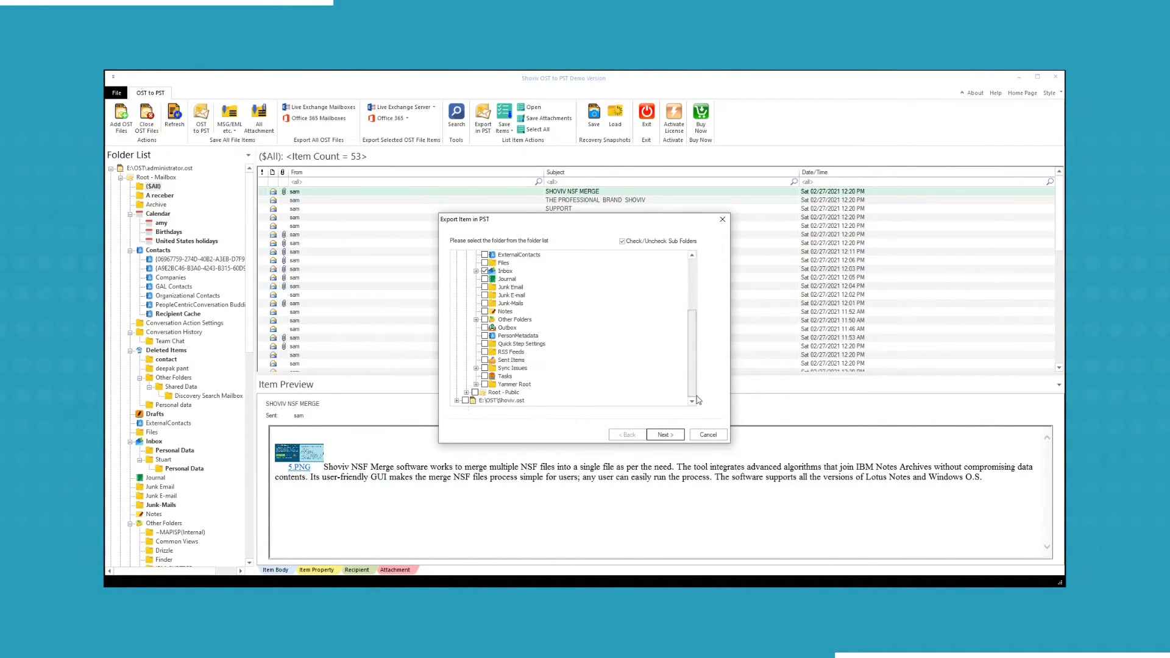
scroll(483, 342, "down", 5)
scroll(483, 341, "up", 10)
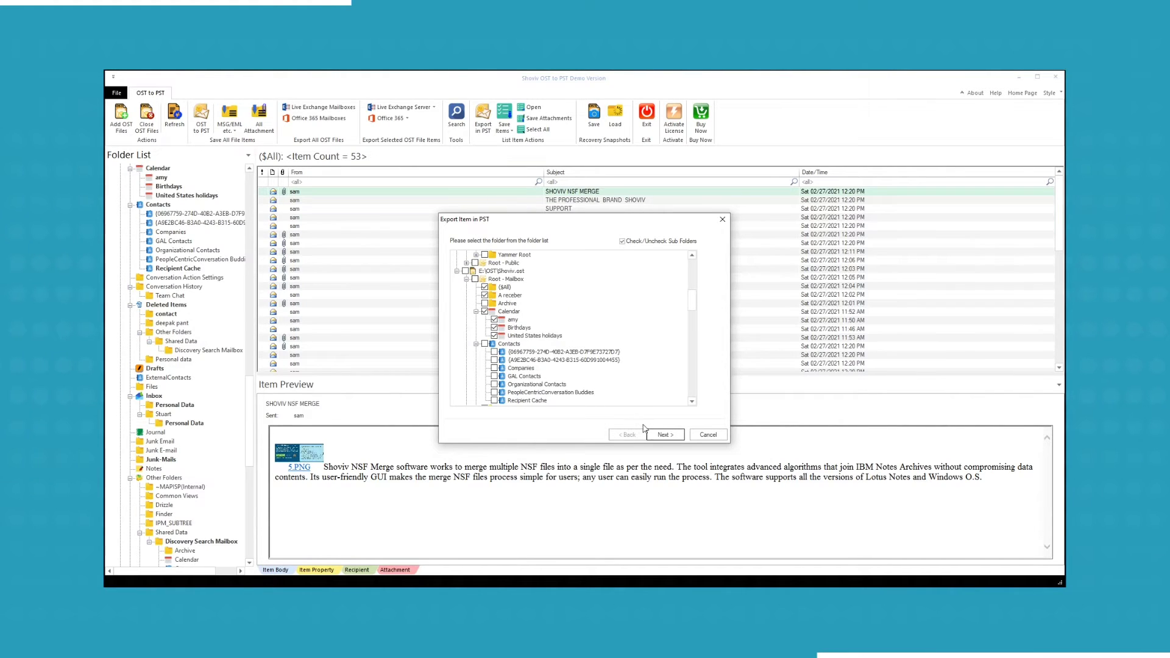
left_click(658, 435)
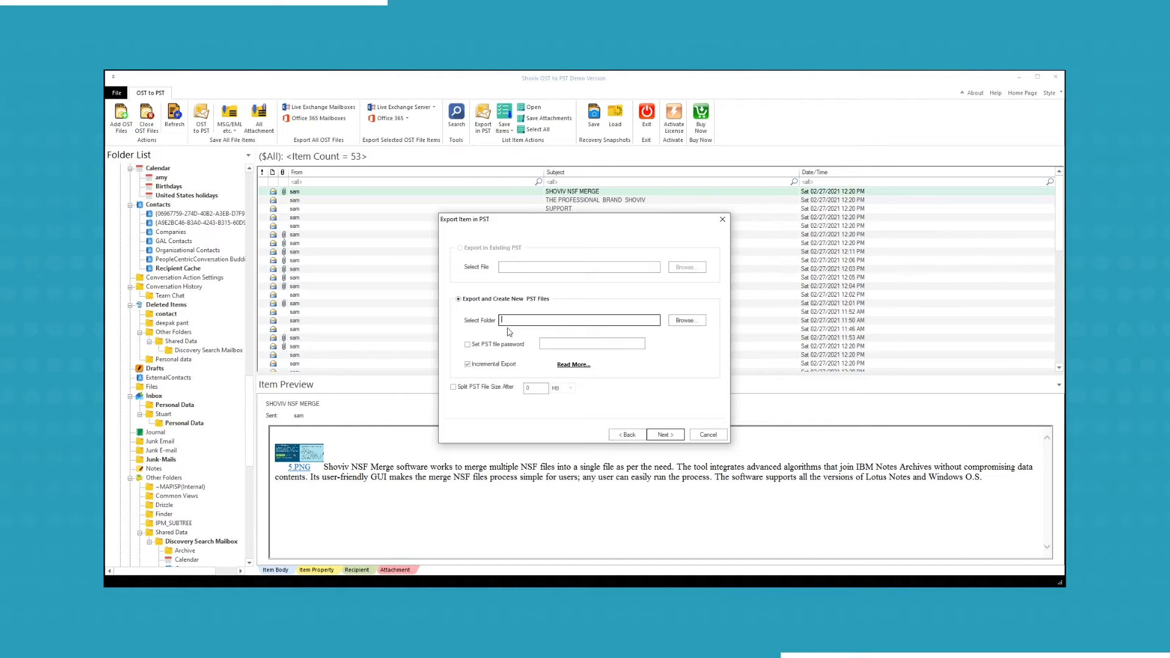
- Set the PST destination folder to E:\OST TO PST
left_click(687, 320)
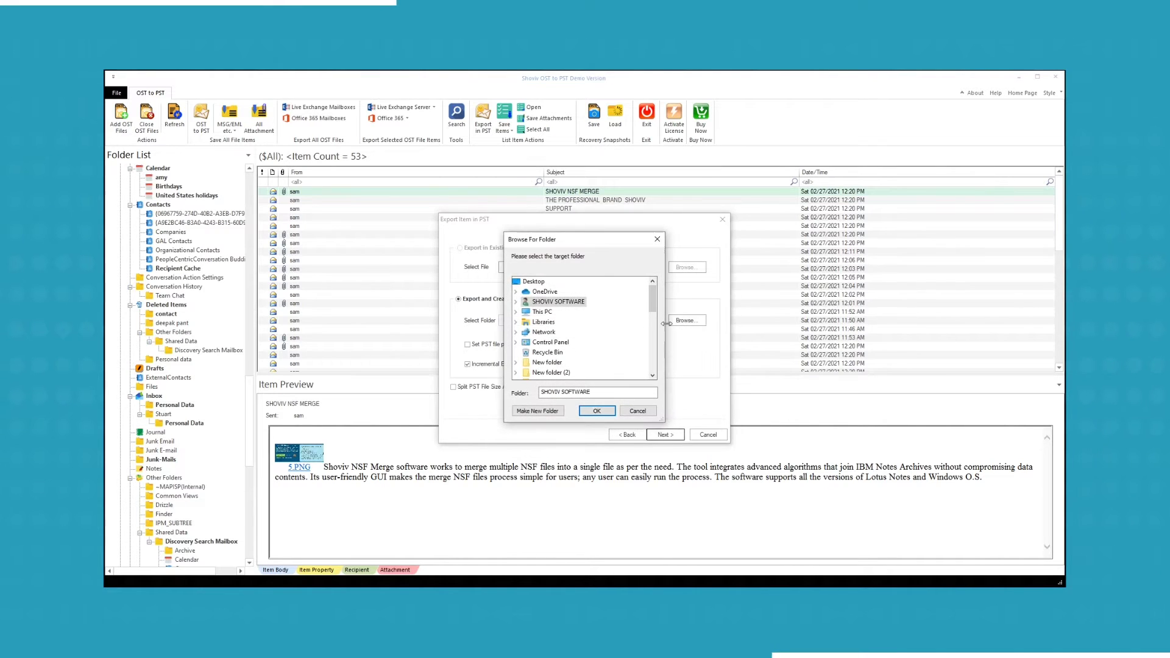
left_click(515, 311)
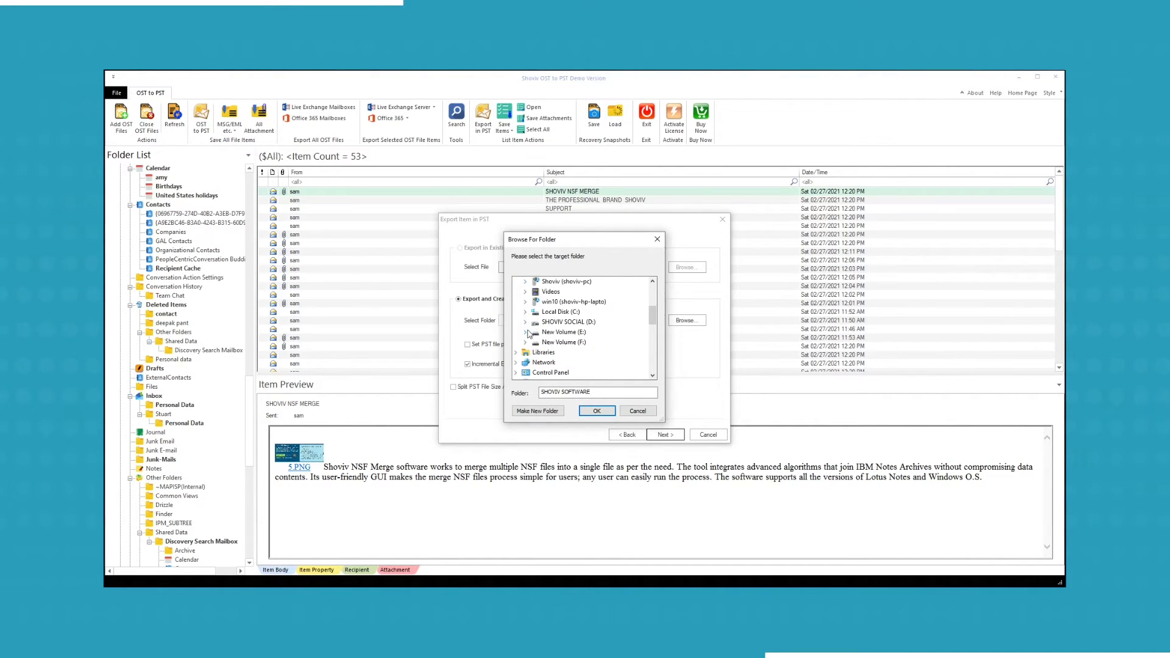
left_click(528, 346)
left_click(524, 281)
left_click(525, 342)
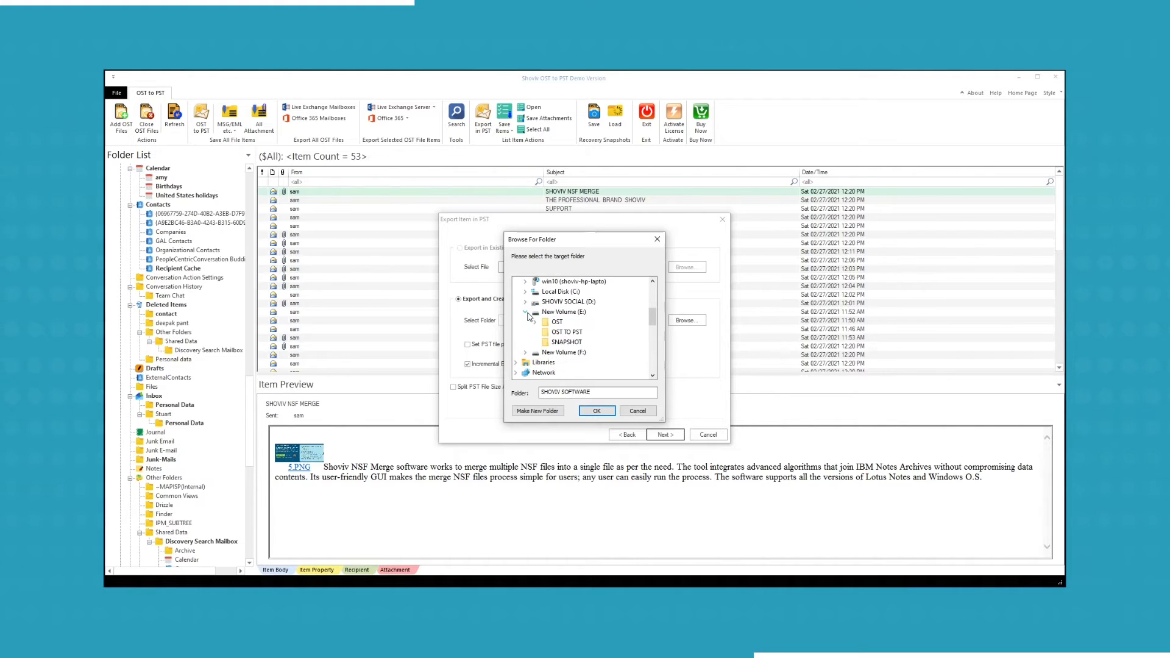
left_click(565, 332)
left_click(596, 411)
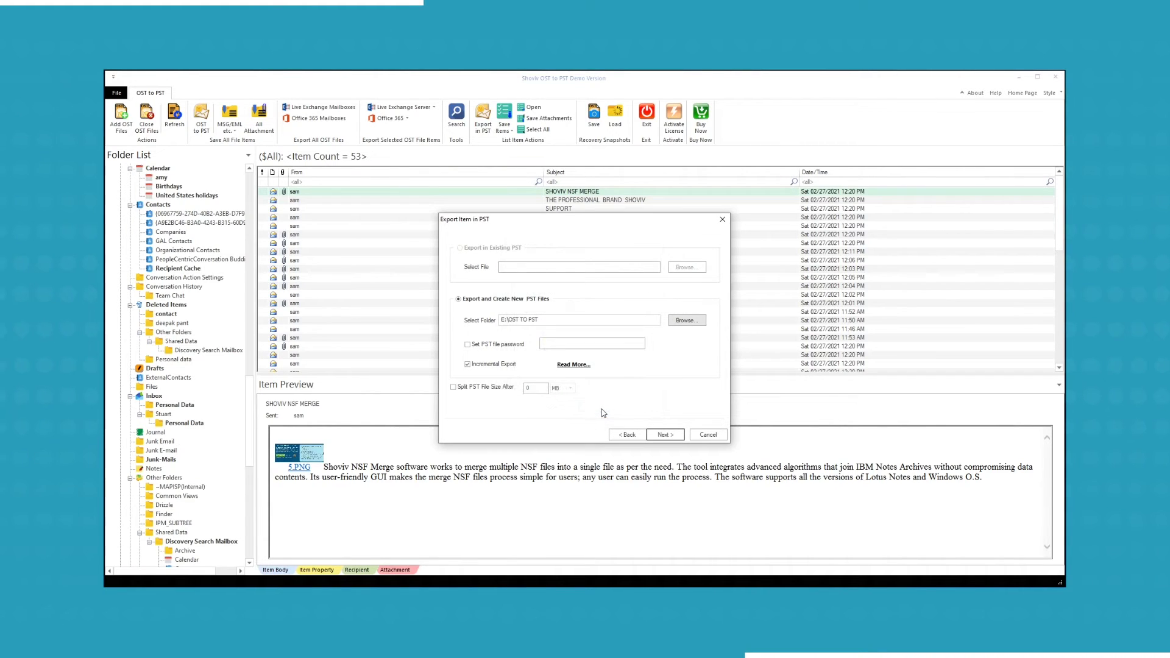
- Password-protect the PST, keep Incremental Export, and split files after 100 MB
left_click(467, 345)
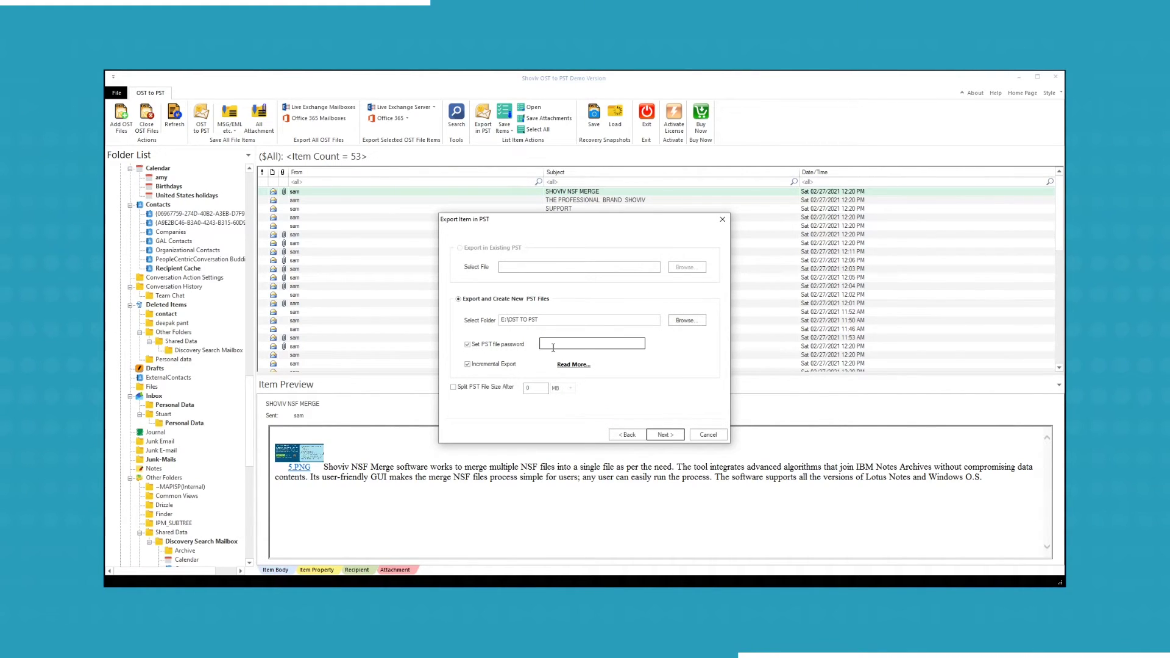
left_click(468, 345)
left_click(468, 345)
left_click(547, 344)
left_click(467, 365)
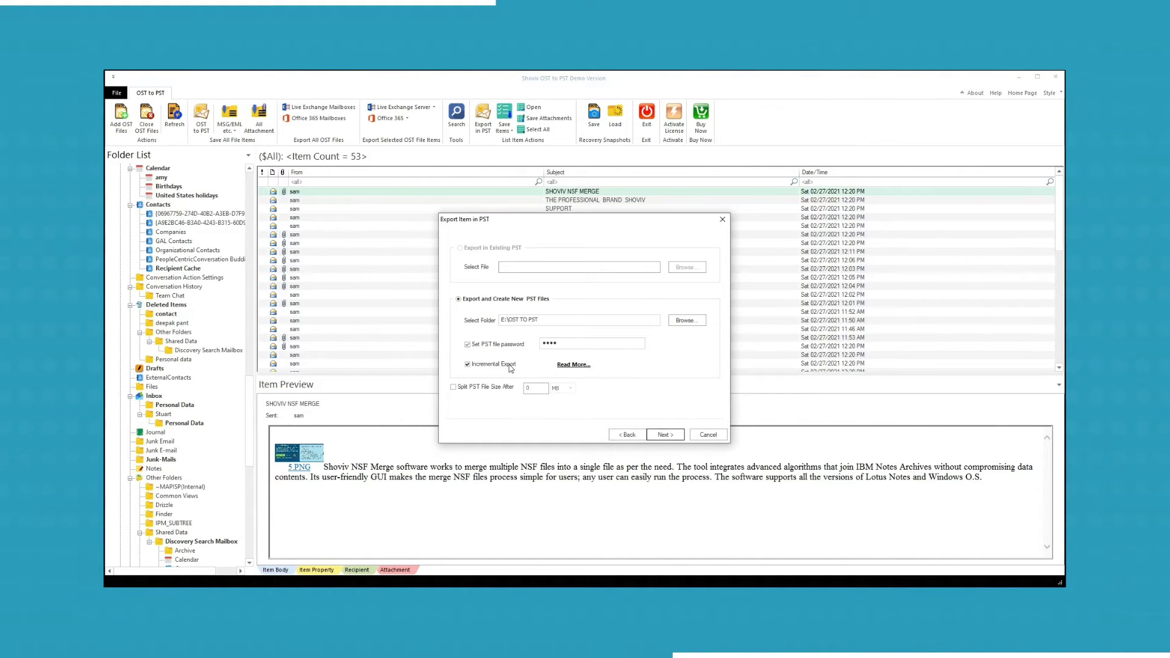
left_click(456, 388)
left_click(571, 390)
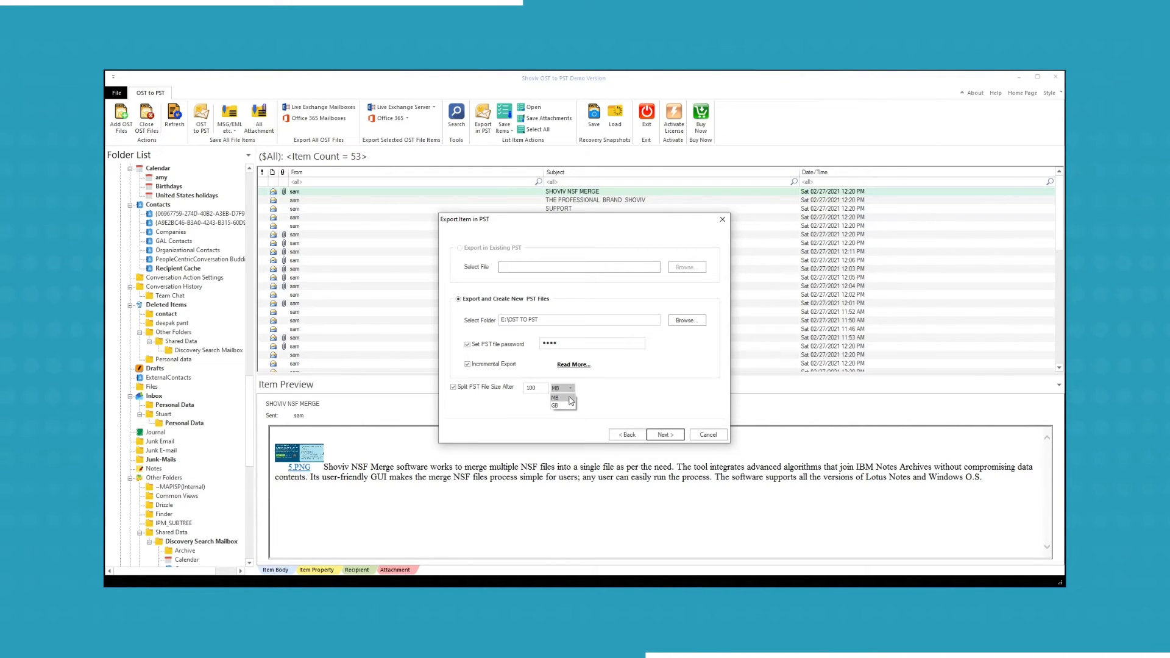
left_click(569, 398)
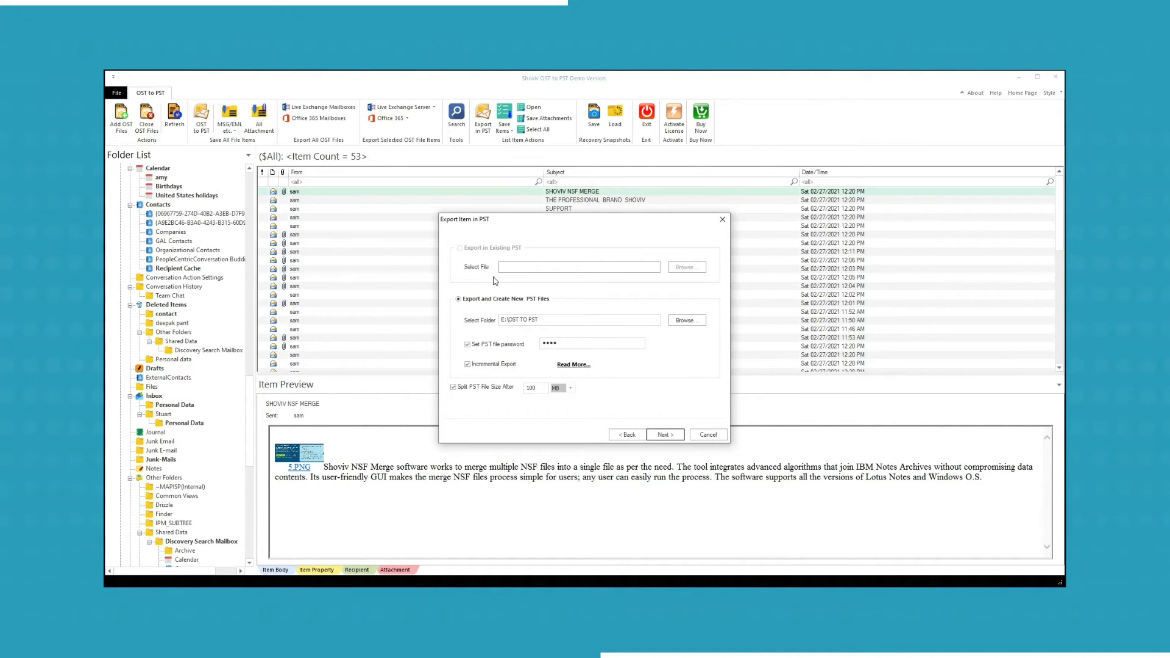
- Advance to Item Filters and tick every IPM class in the Message Class Filter
left_click(663, 435)
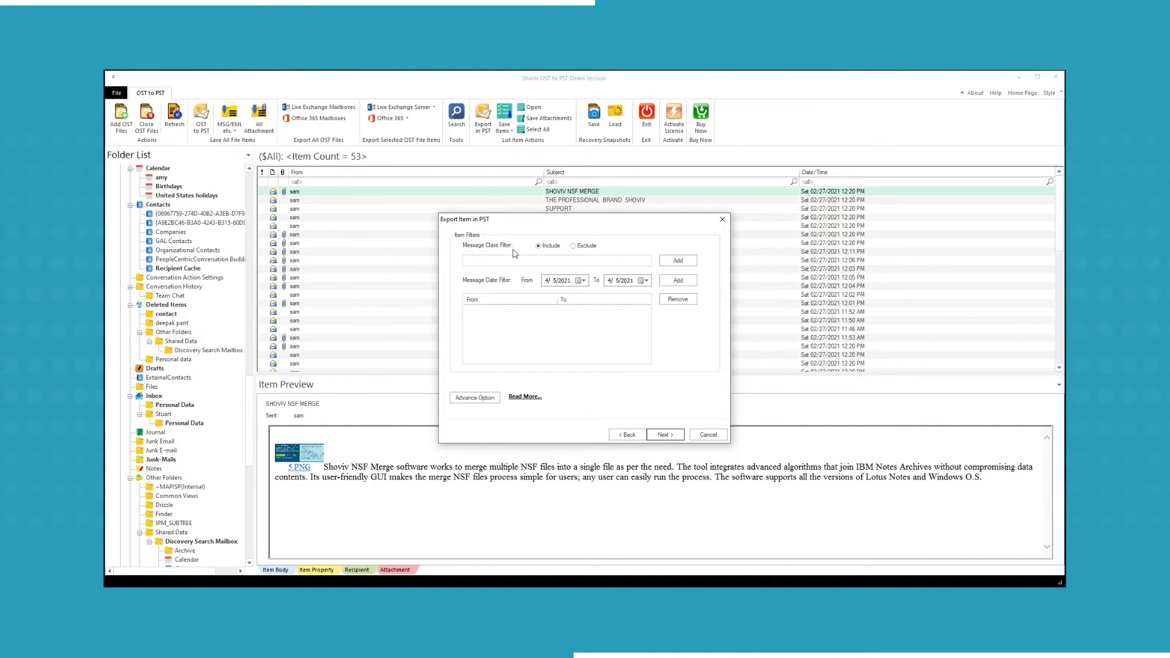
left_click(677, 261)
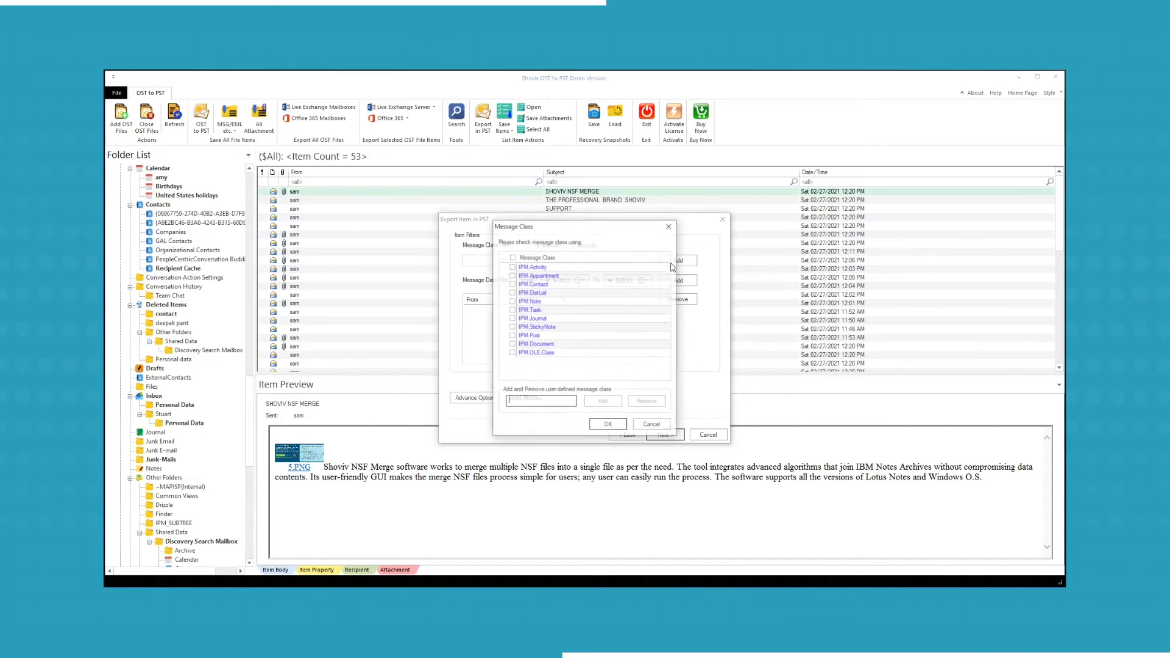
left_click(512, 258)
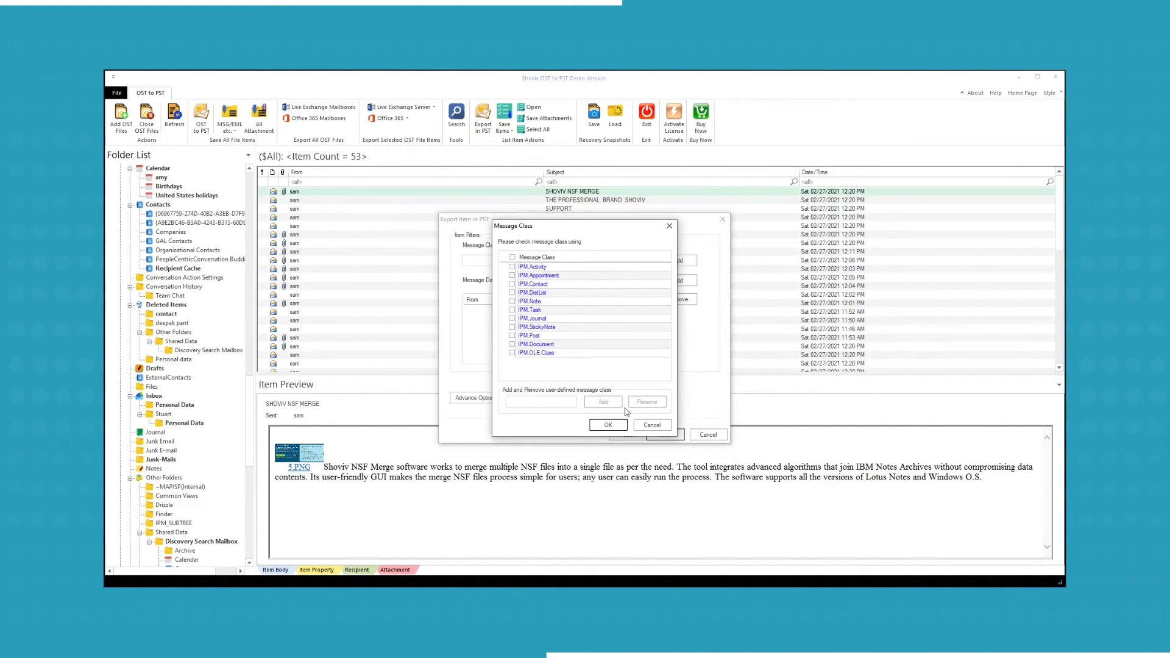
- Discard the message class choices and add a 01/01/2020–12/31/2020 date filter
left_click(651, 426)
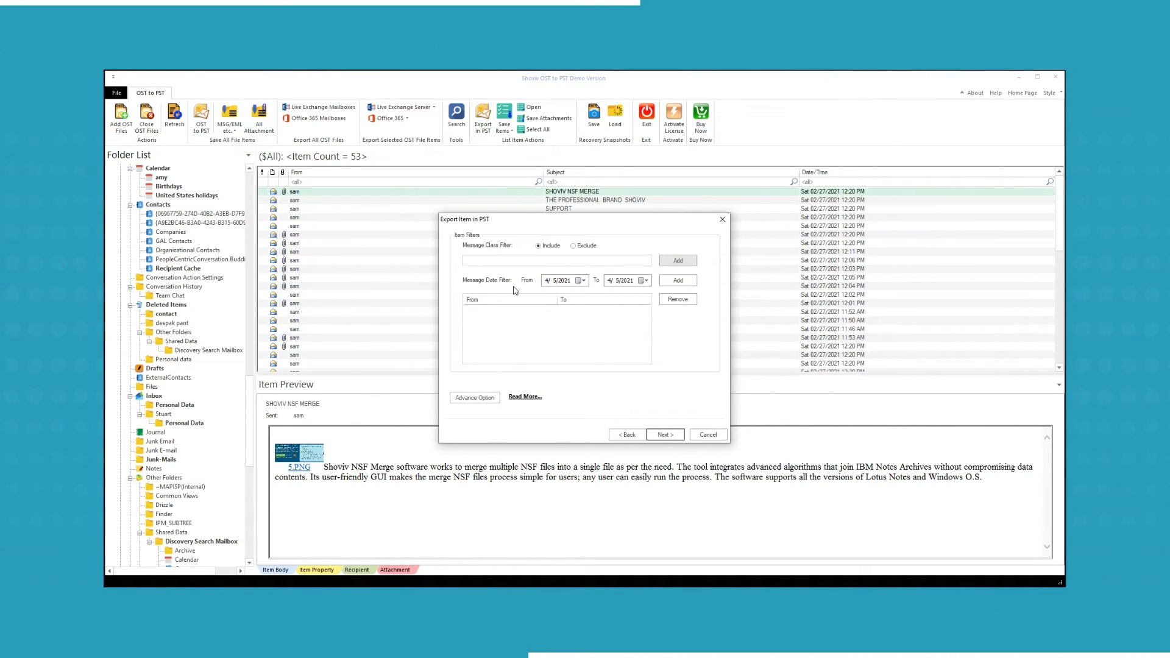
left_click(547, 281)
type("1/1/")
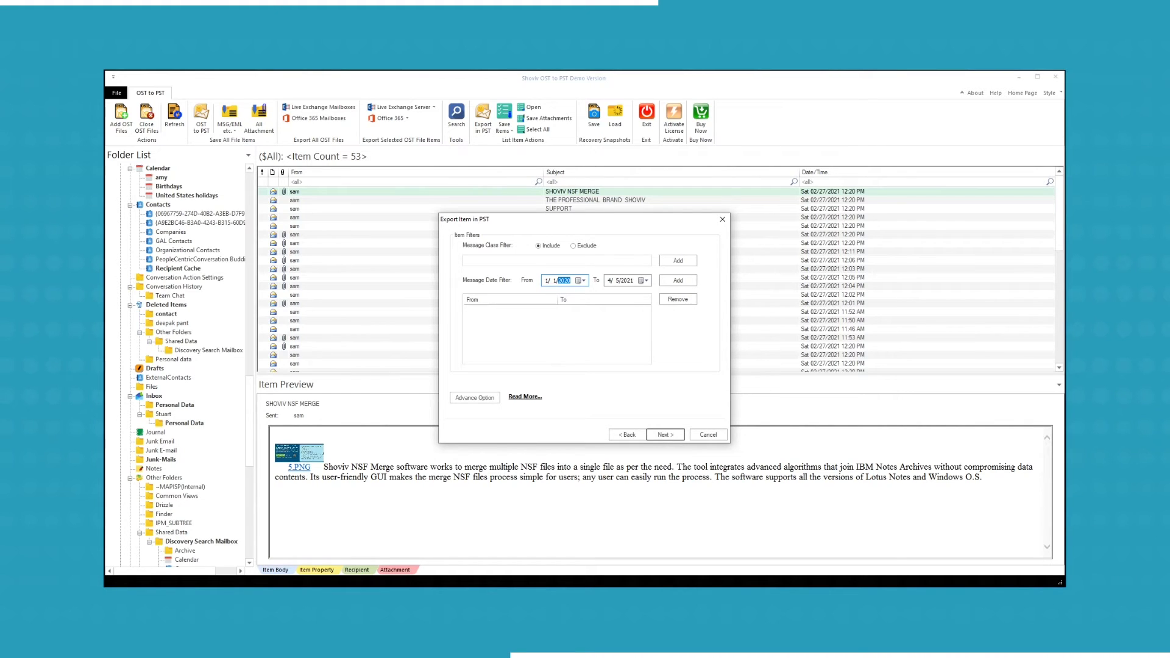
left_click(609, 281)
type("/31/")
left_click(678, 280)
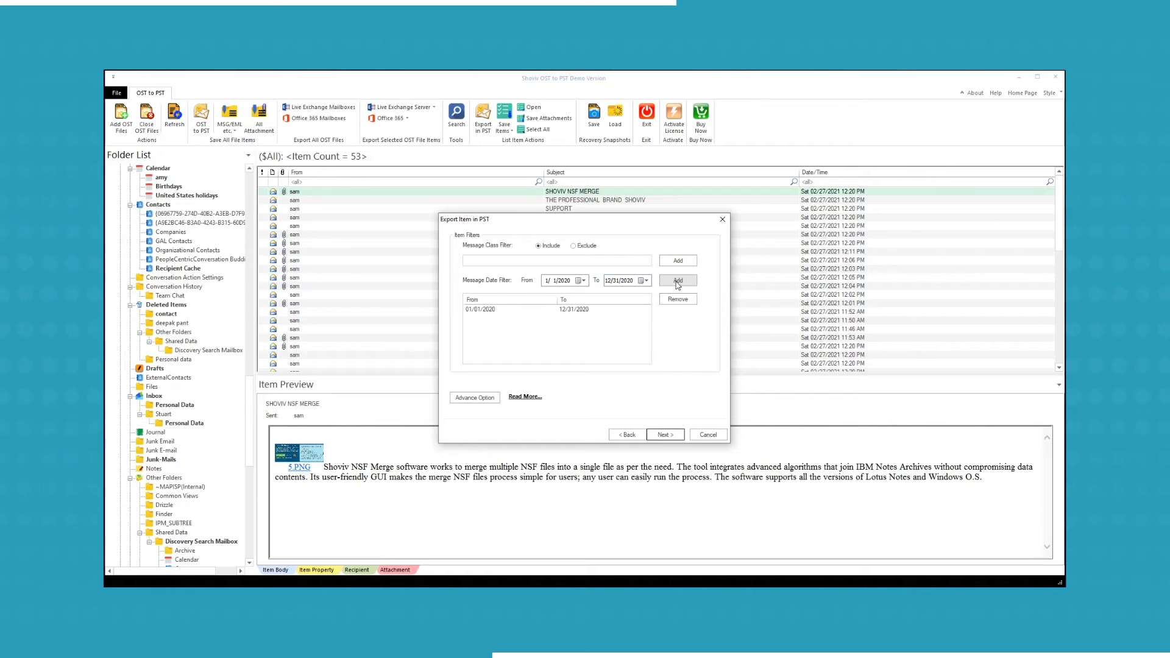
- Add a second date filter range from 01/01/2021 to 02/28/2021
left_click(565, 281)
type("2021")
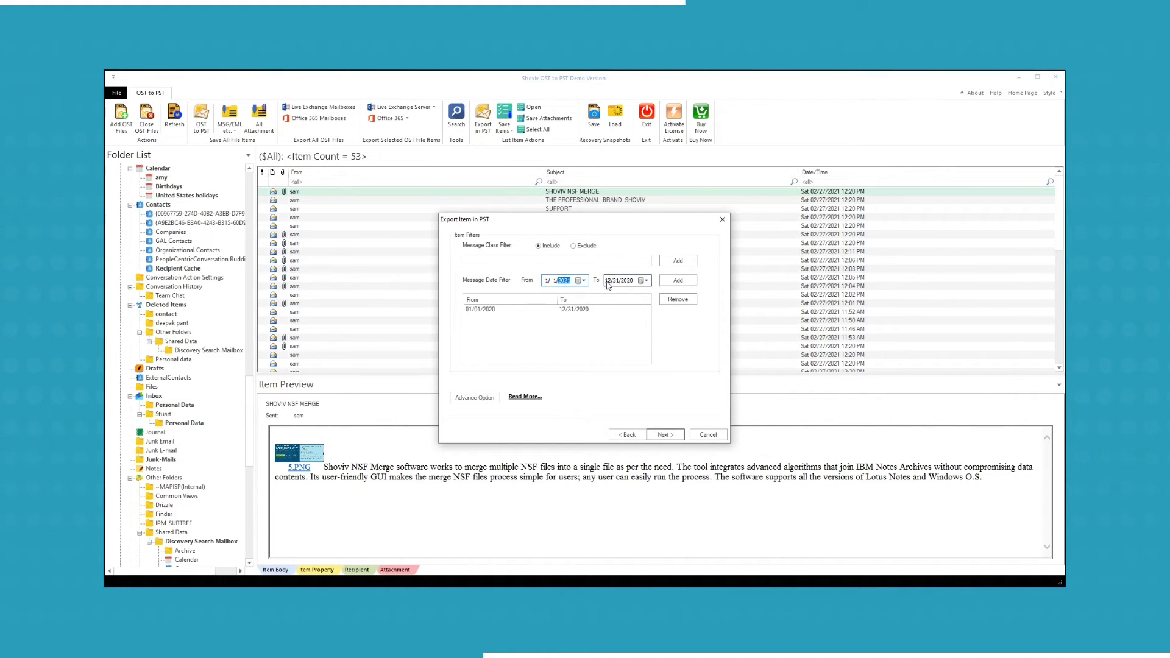
left_click(611, 281)
type("2/28/2021")
left_click(666, 285)
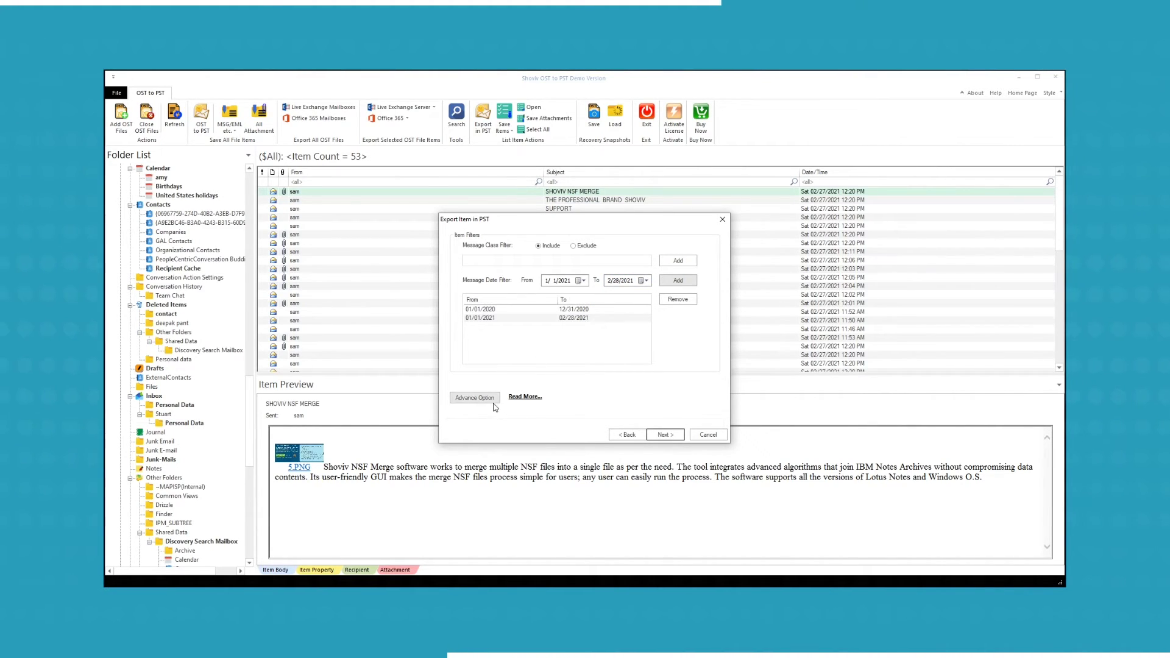
left_click(475, 397)
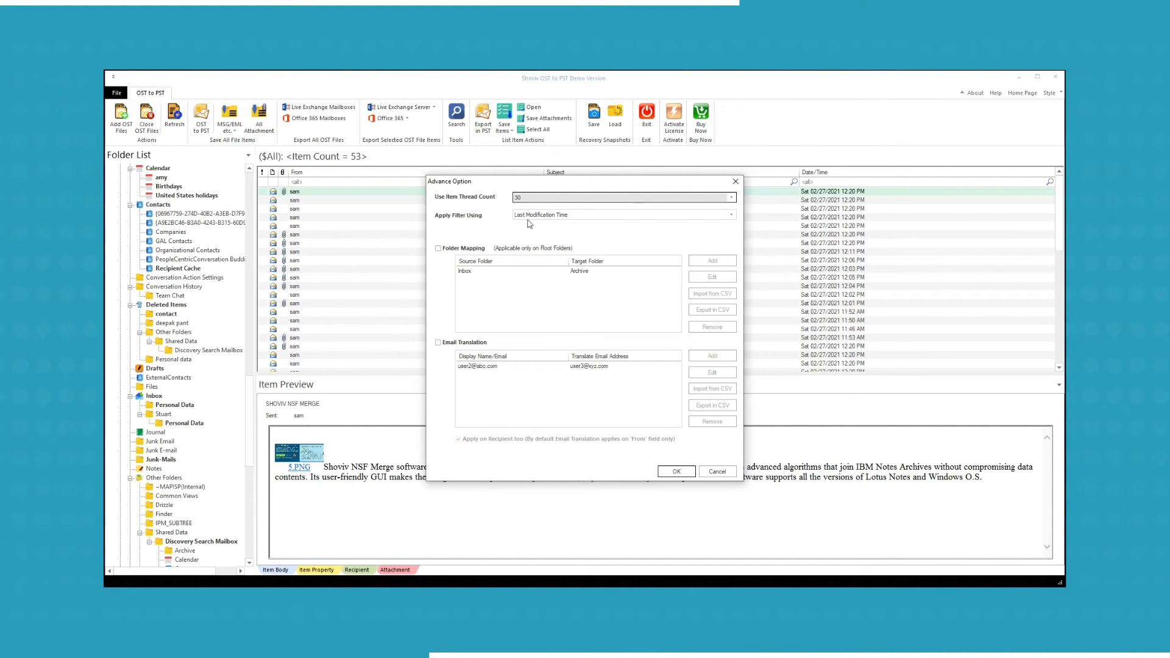
- Filter on Message Delivery Time, enable folder mapping, and remap Inbox to ALL FILES
left_click(730, 218)
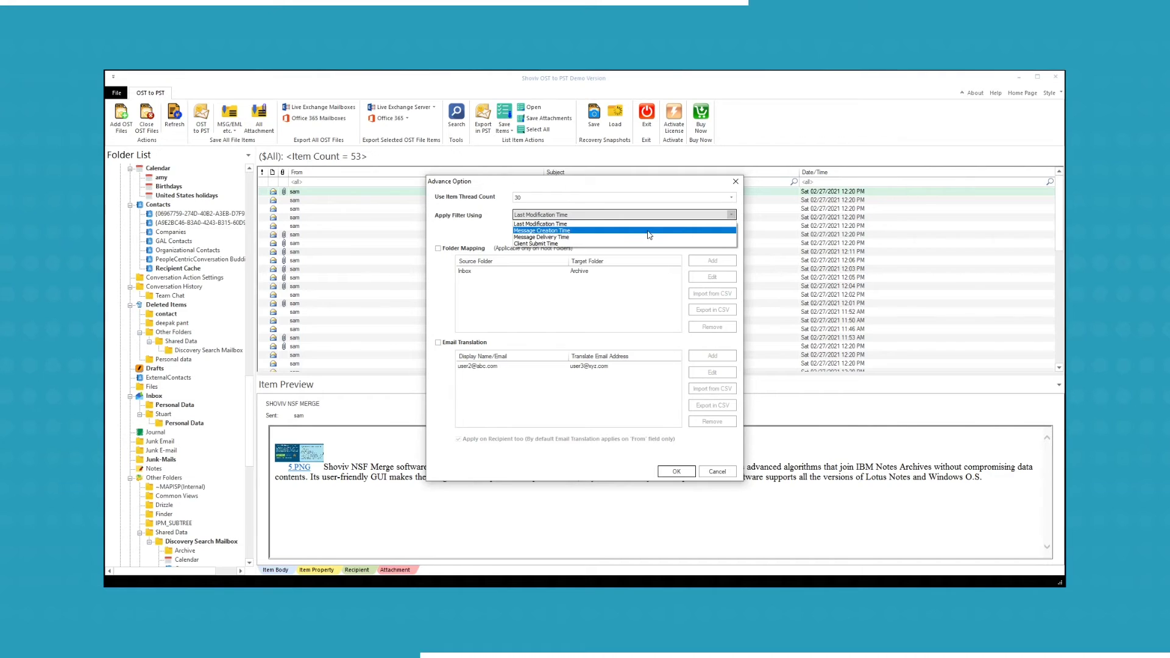
left_click(612, 238)
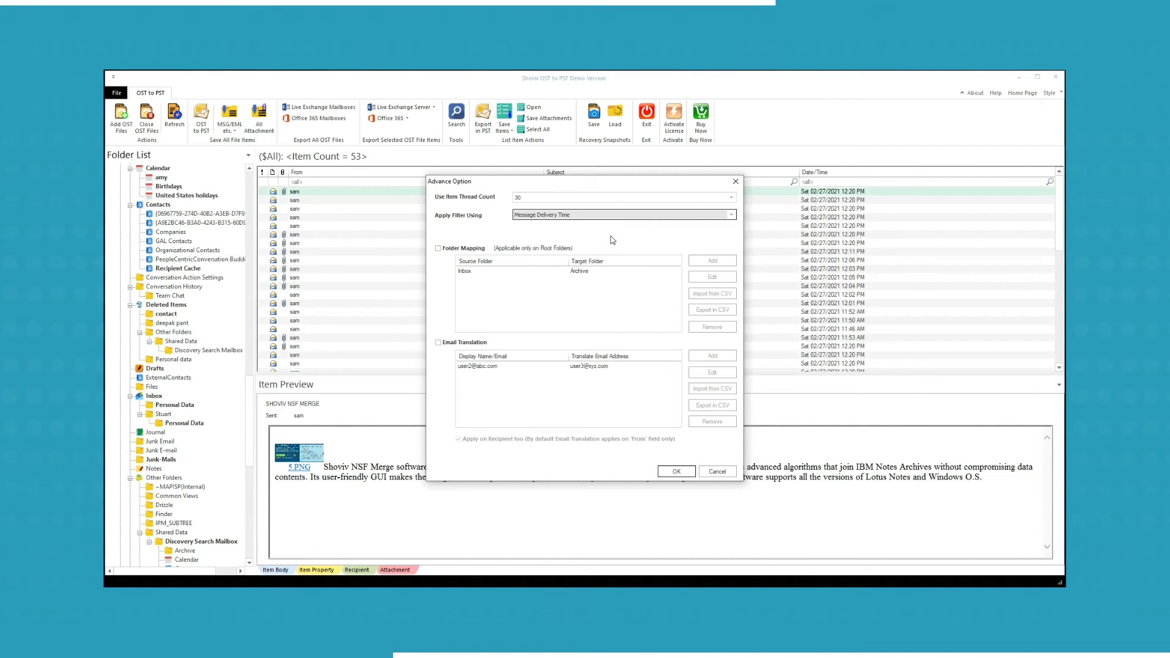
left_click(437, 249)
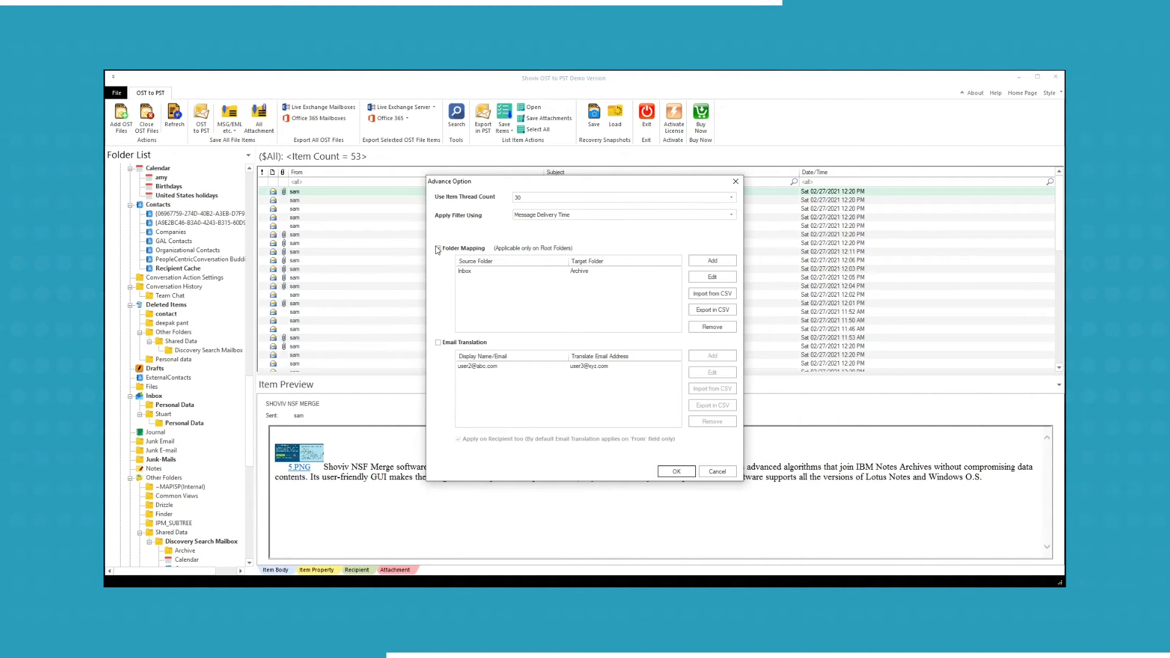
left_click(515, 273)
left_click(712, 278)
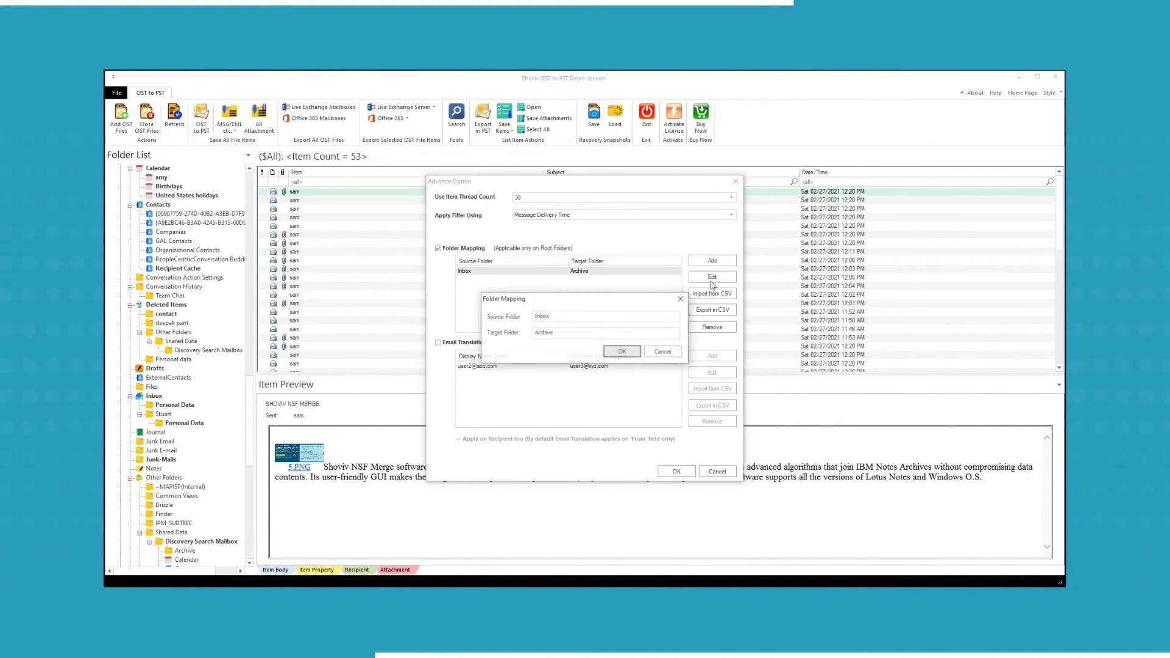
left_click(560, 335)
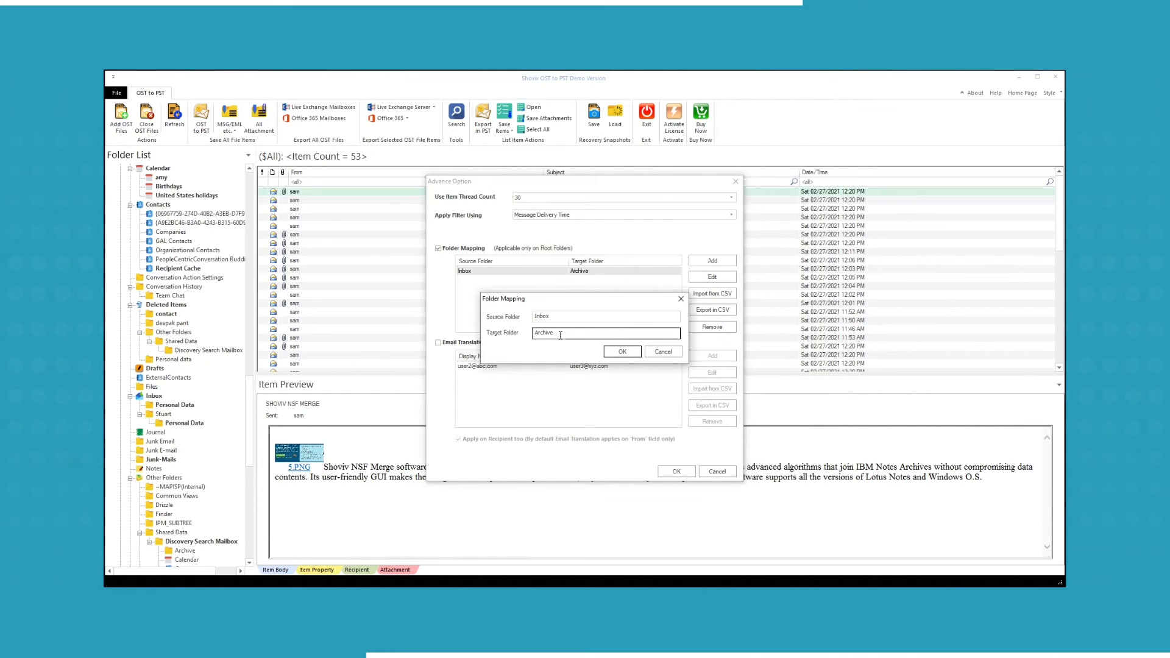
double_click(560, 335)
type("ALL FILES")
left_click(622, 352)
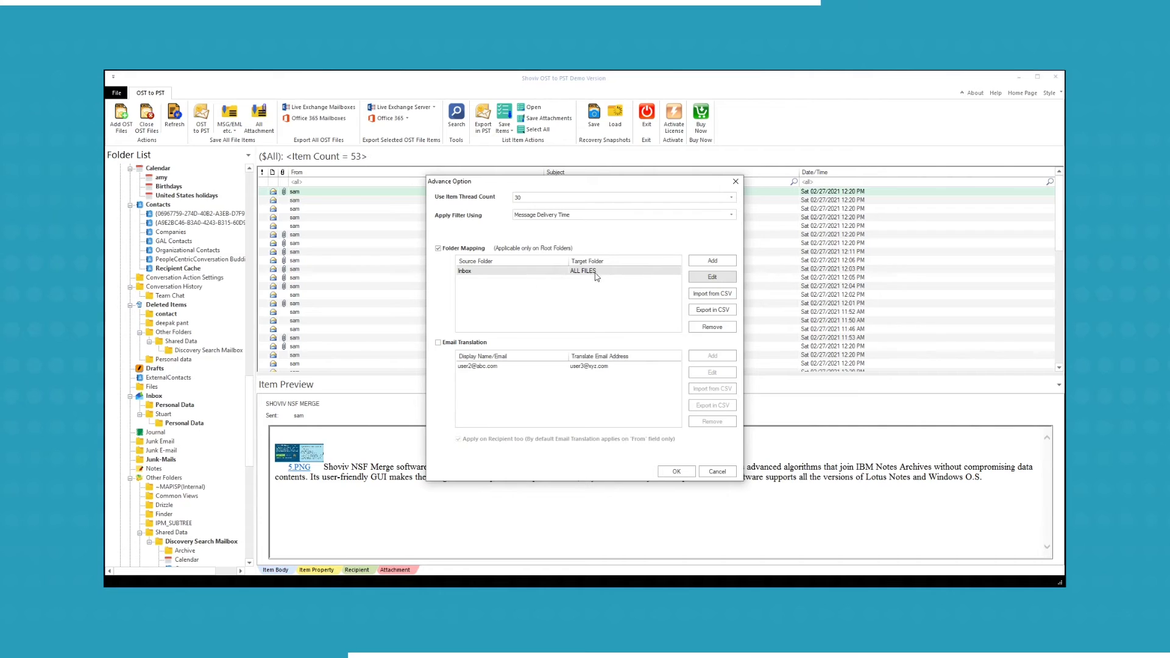
- Add a folder mapping that sends Drafts to Archive
left_click(712, 261)
left_click(558, 318)
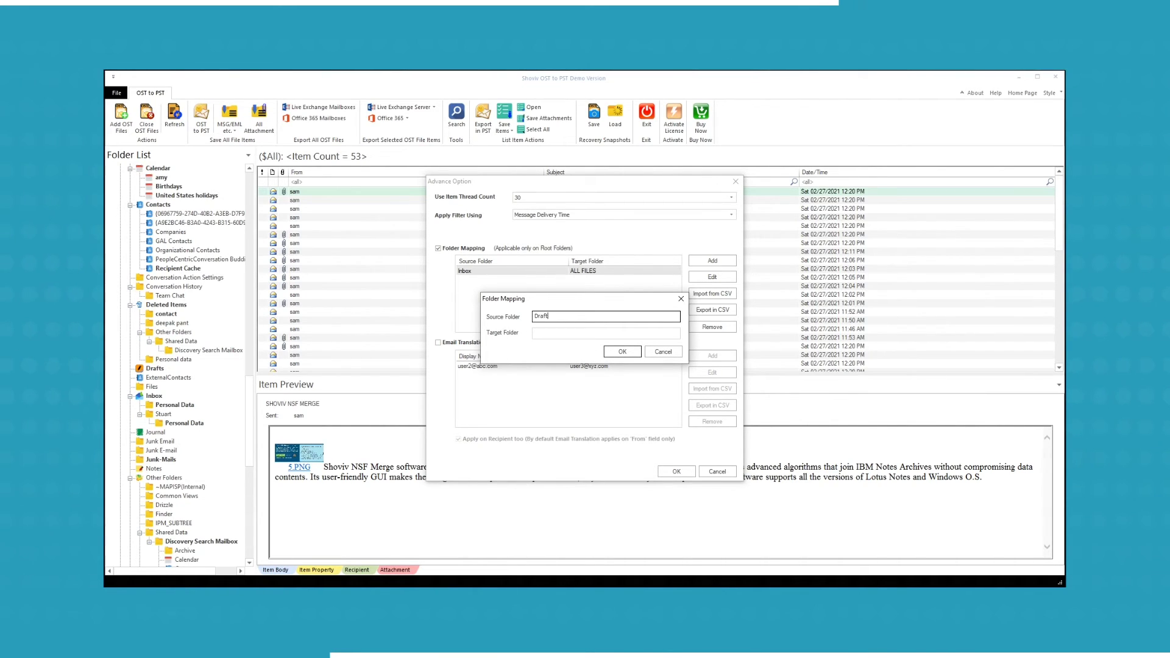
left_click(575, 333)
type("A")
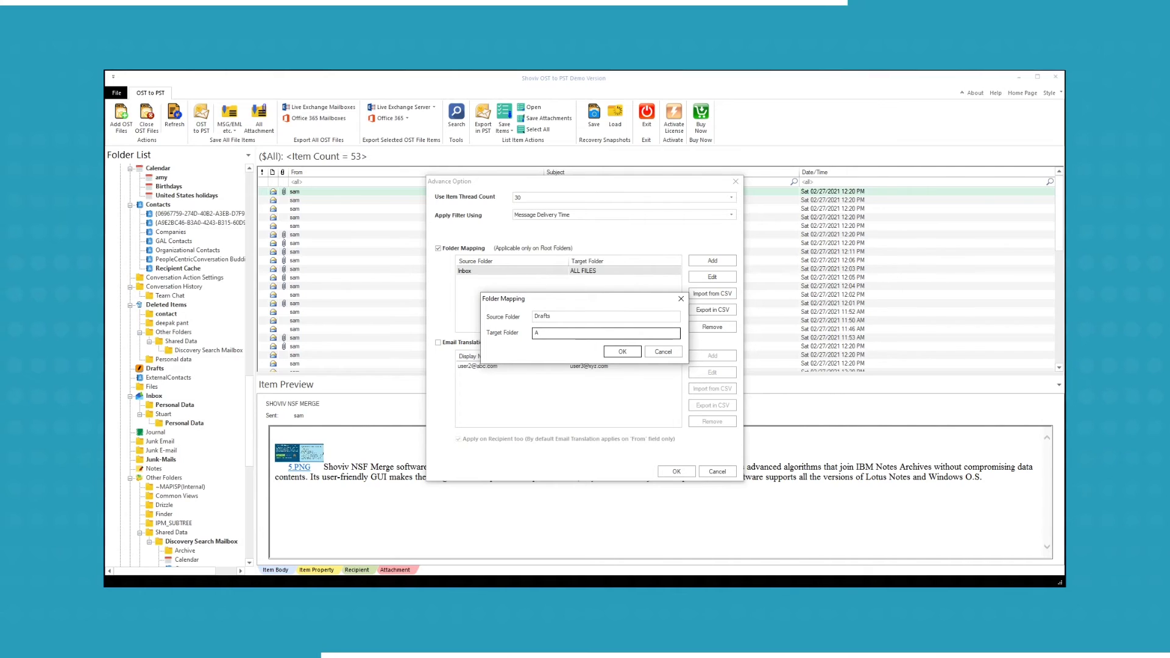
type("rchive")
left_click(622, 352)
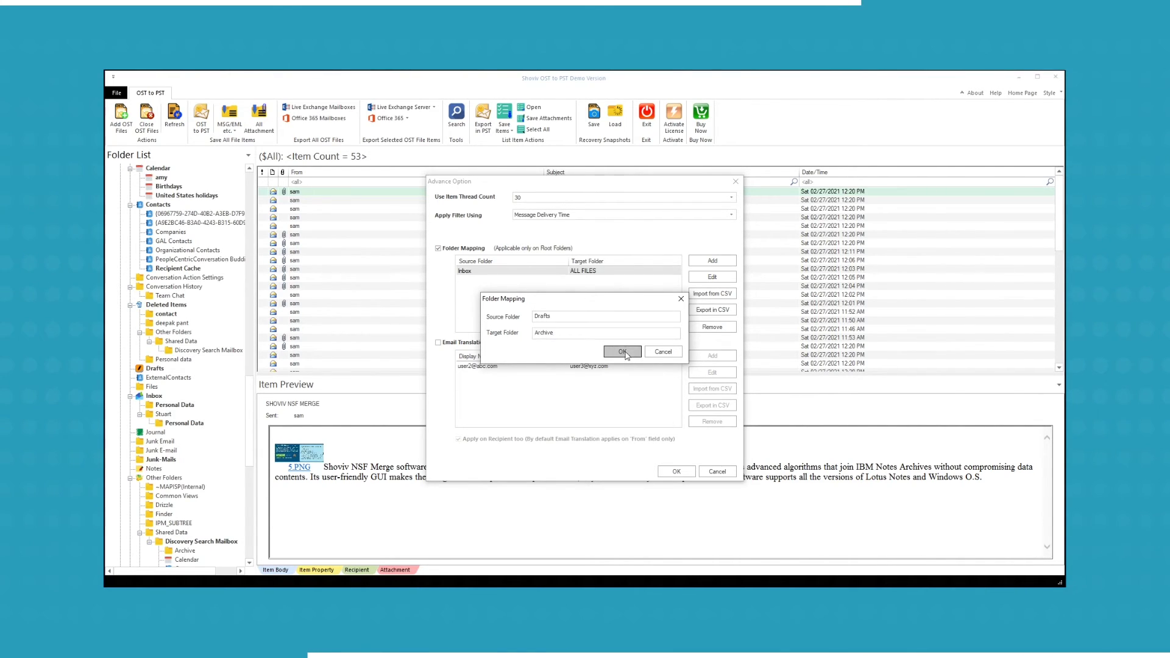
- Enable Email Translation and add a pair mapping a source address to a target address
left_click(437, 343)
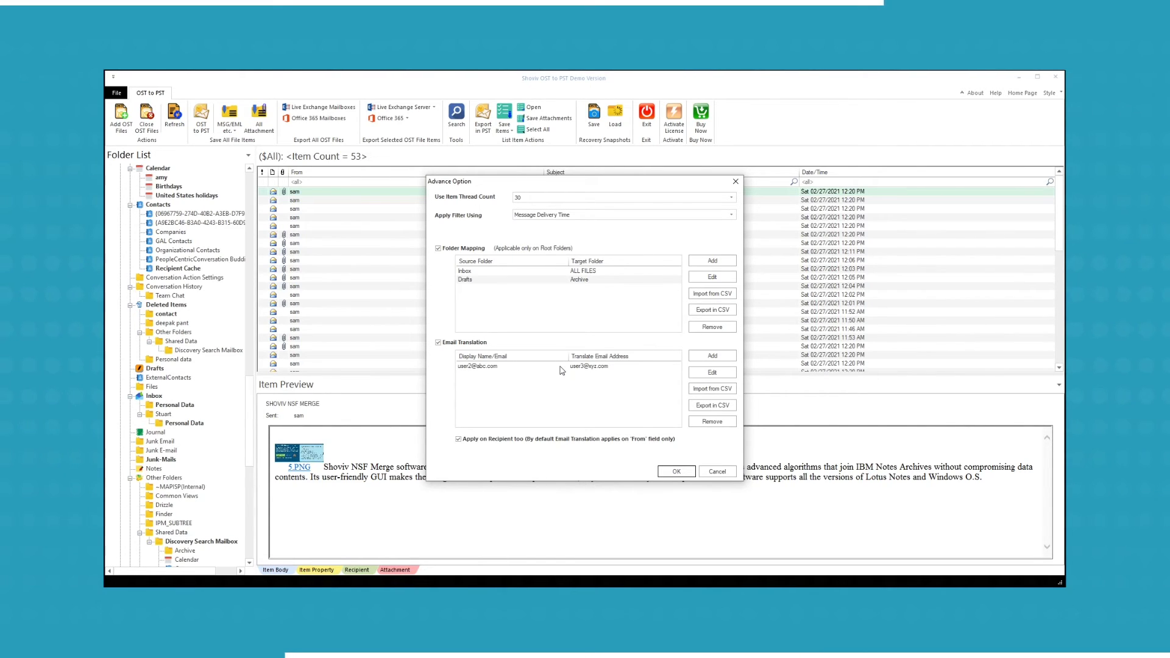
left_click(712, 356)
left_click(569, 319)
type("user1")
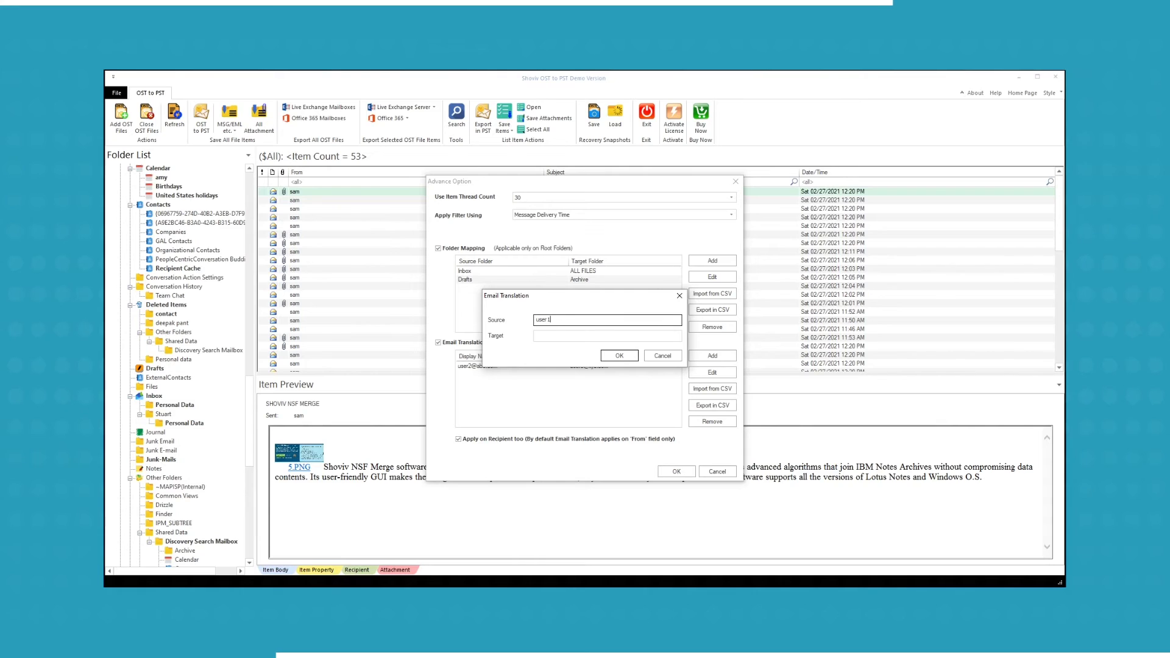
type("@sourcedomain.com")
left_click(562, 335)
type("user2@")
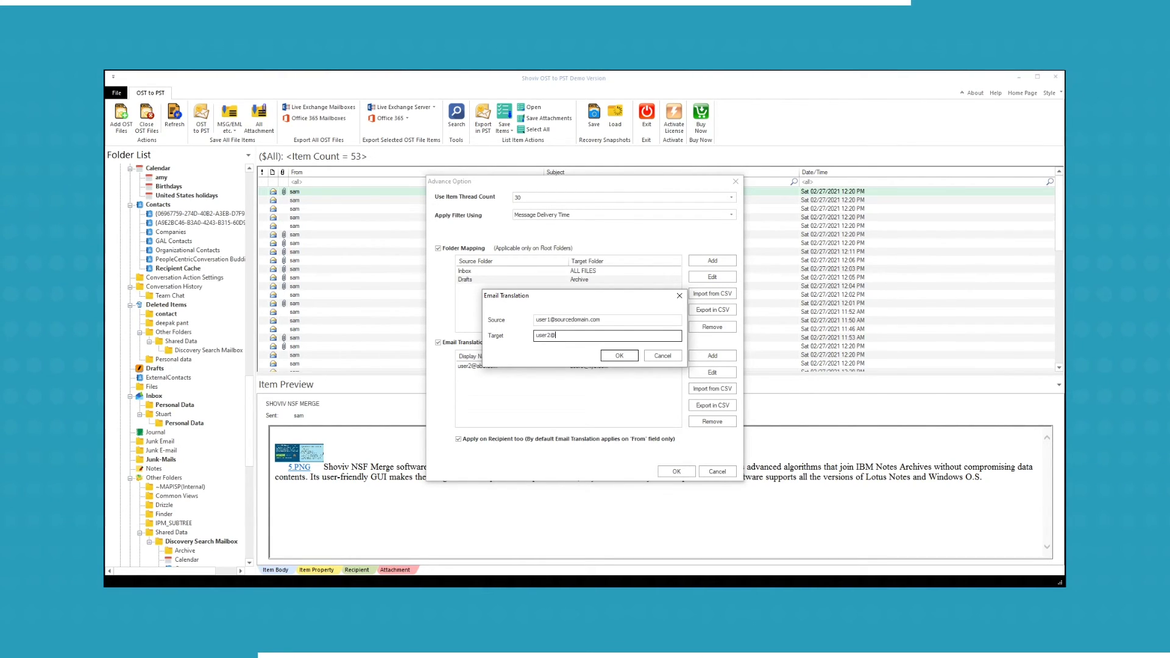
type("destinationdomain.com")
left_click(619, 356)
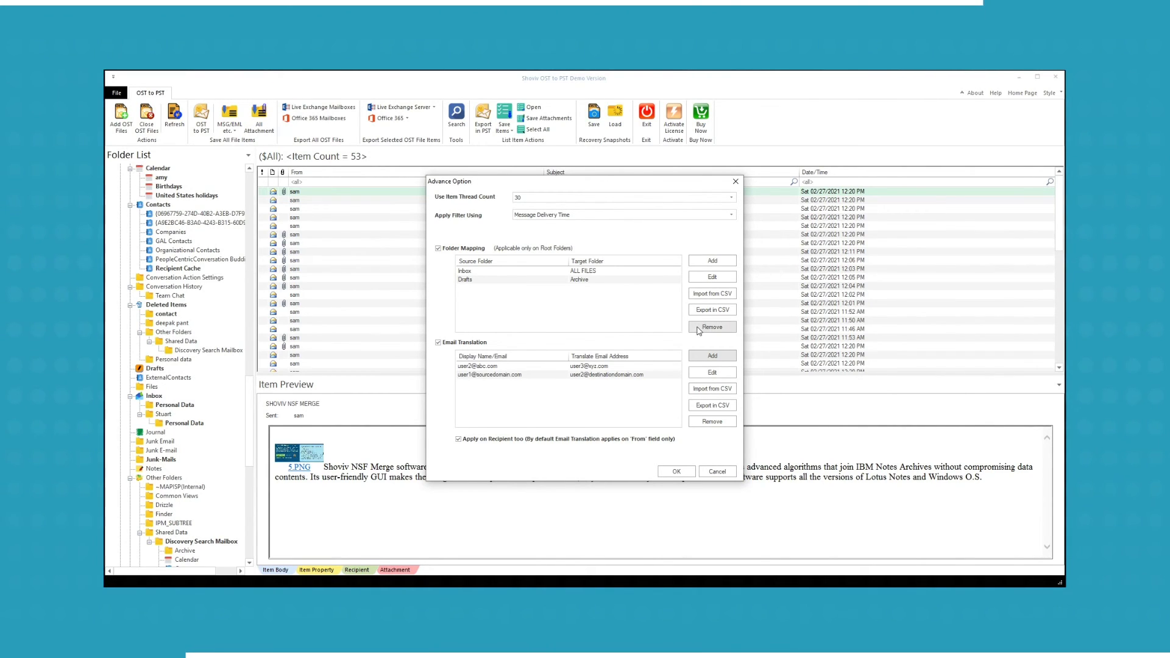
- Remove the old sample translation entry and apply the advanced options
left_click(612, 367)
left_click(713, 422)
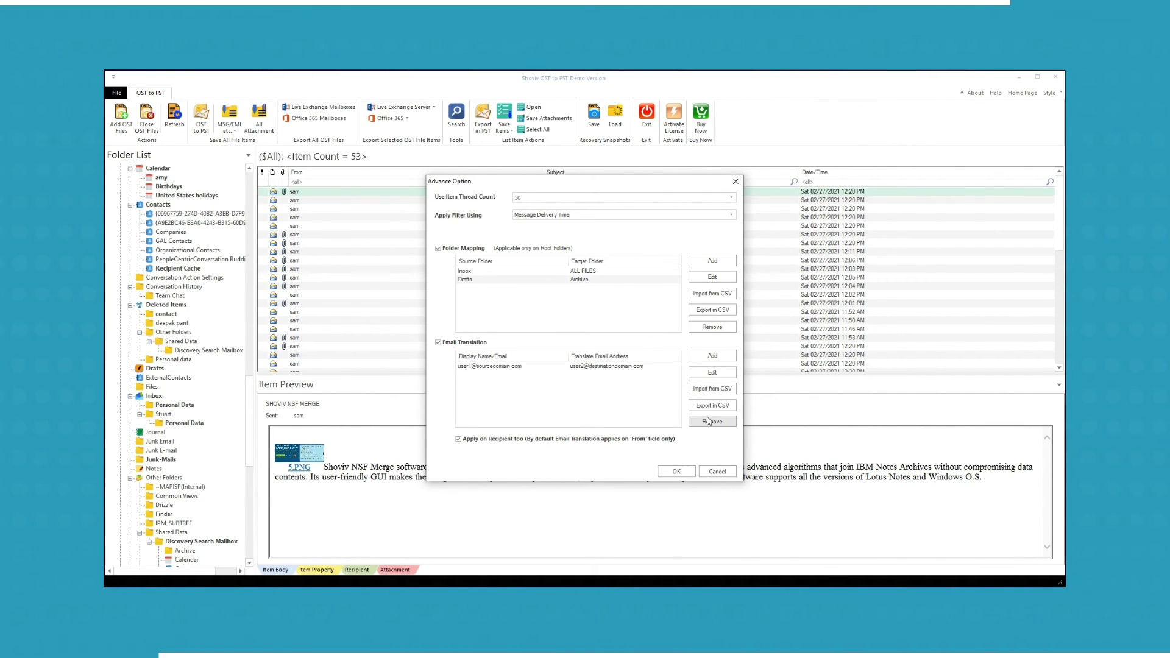
left_click(676, 473)
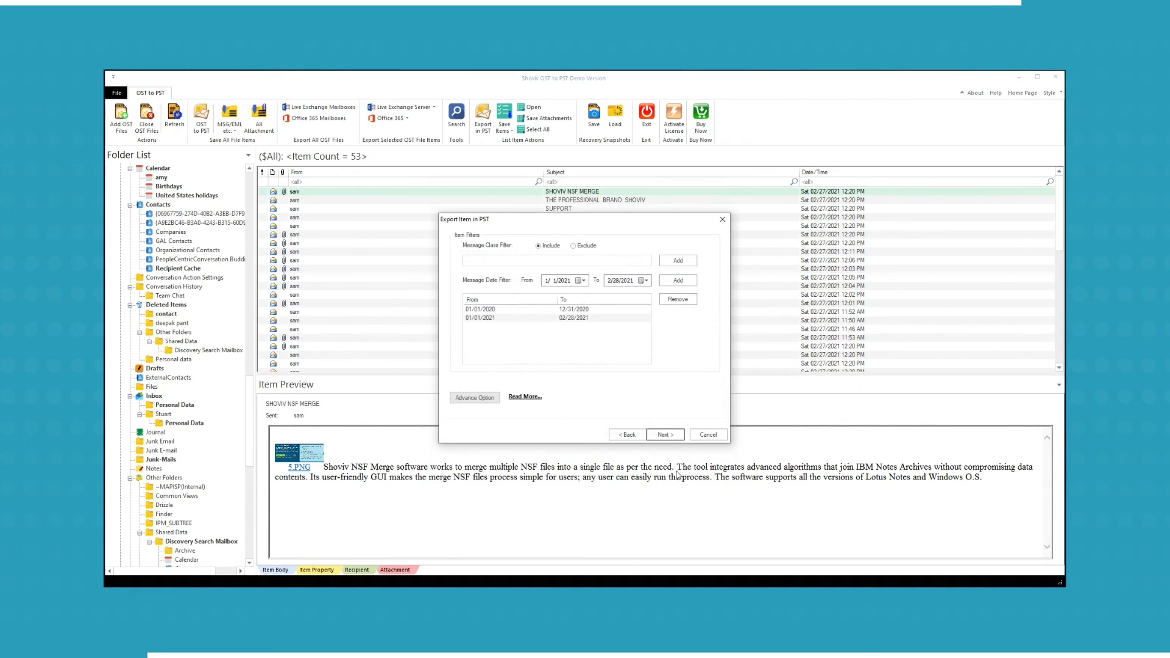
- Run the export of all 528 items to PST and dismiss the completion message
left_click(667, 435)
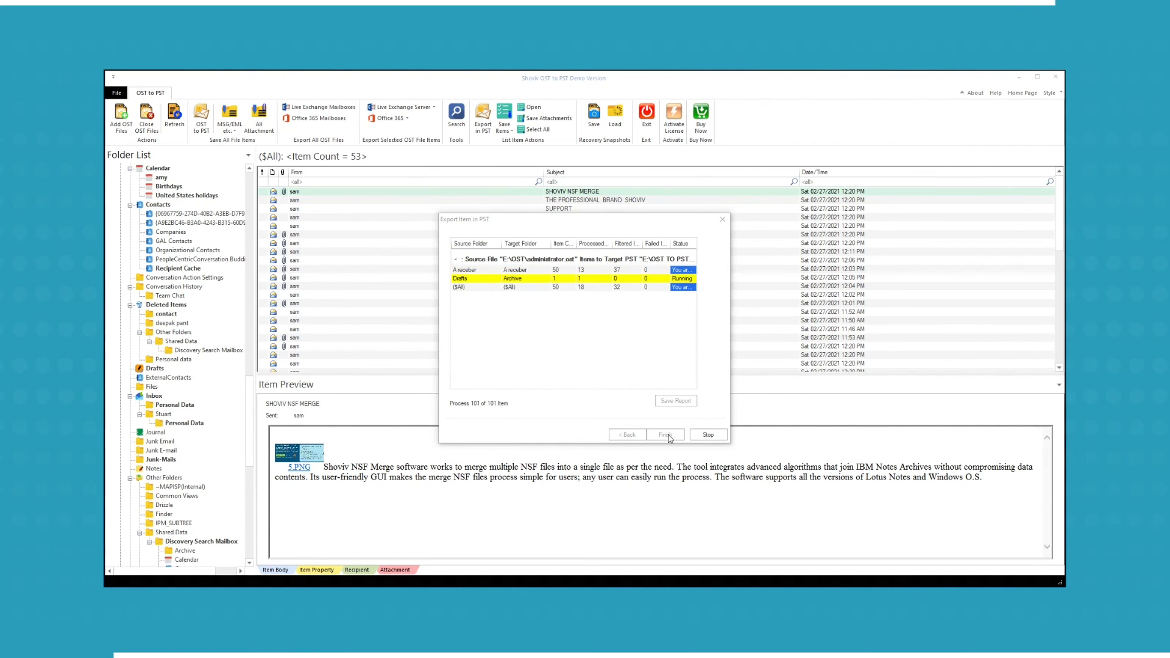
left_click(618, 360)
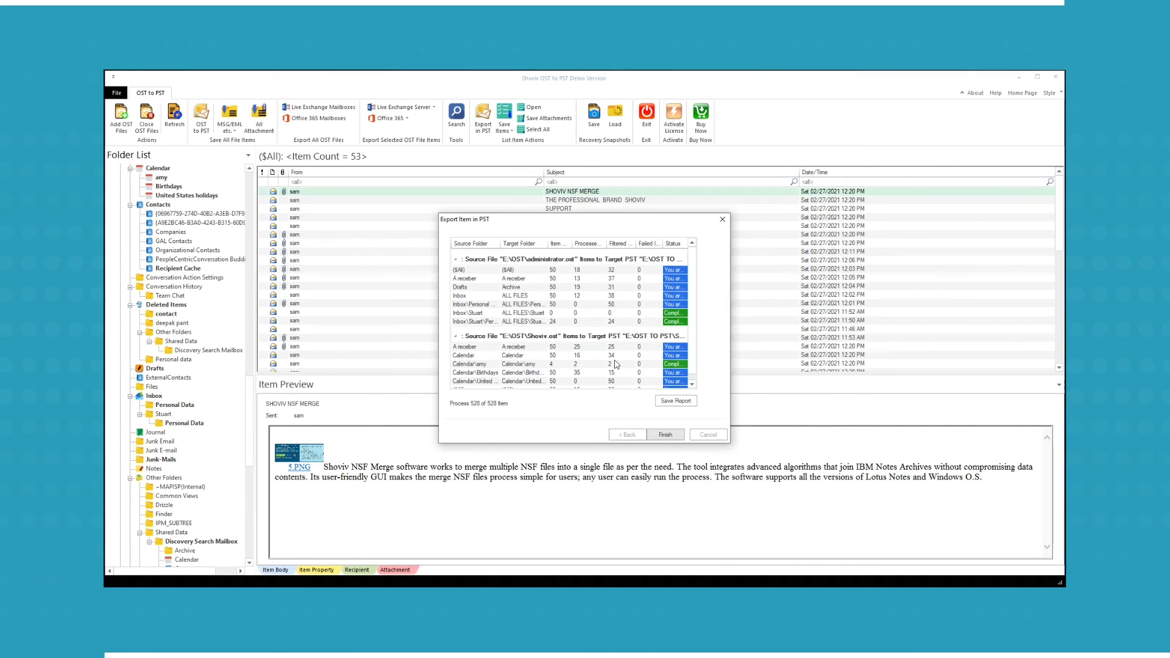
left_click(663, 402)
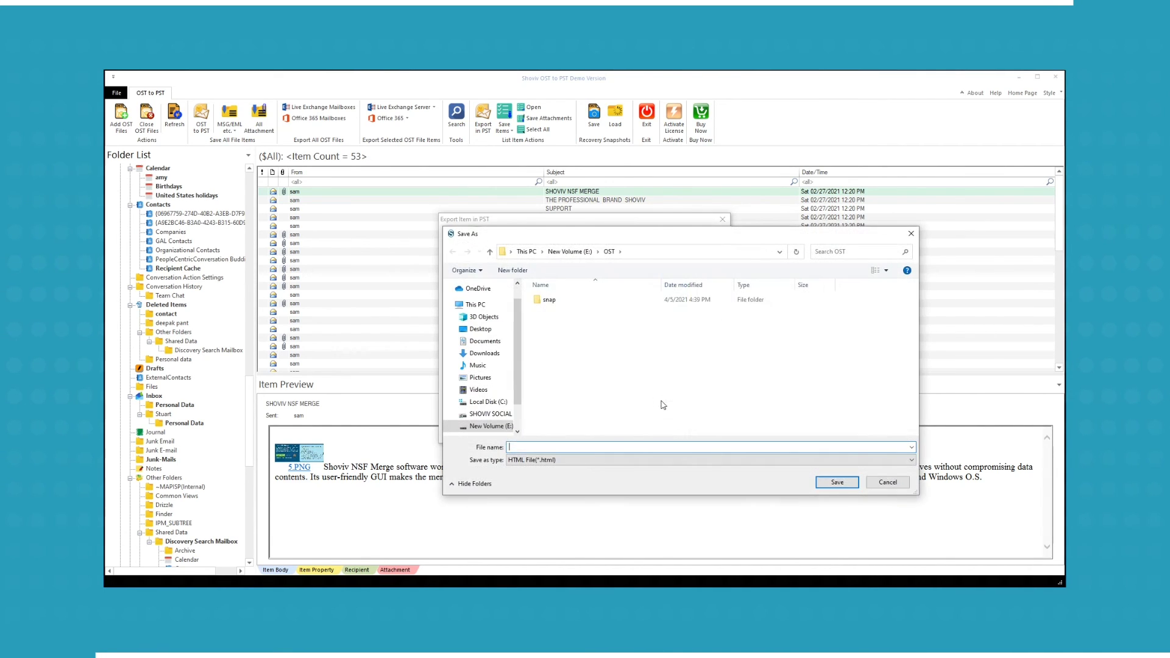
- Save the HTML report as 'ost to pst report' on New Volume (E:)
left_click(566, 253)
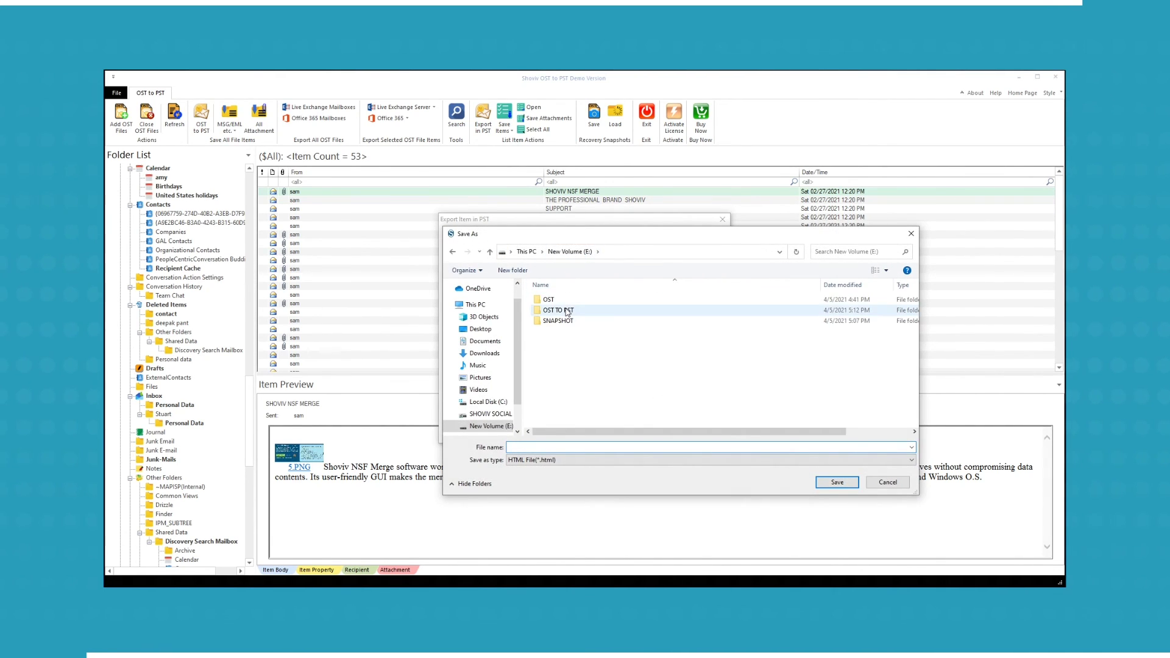
type("ost to ps")
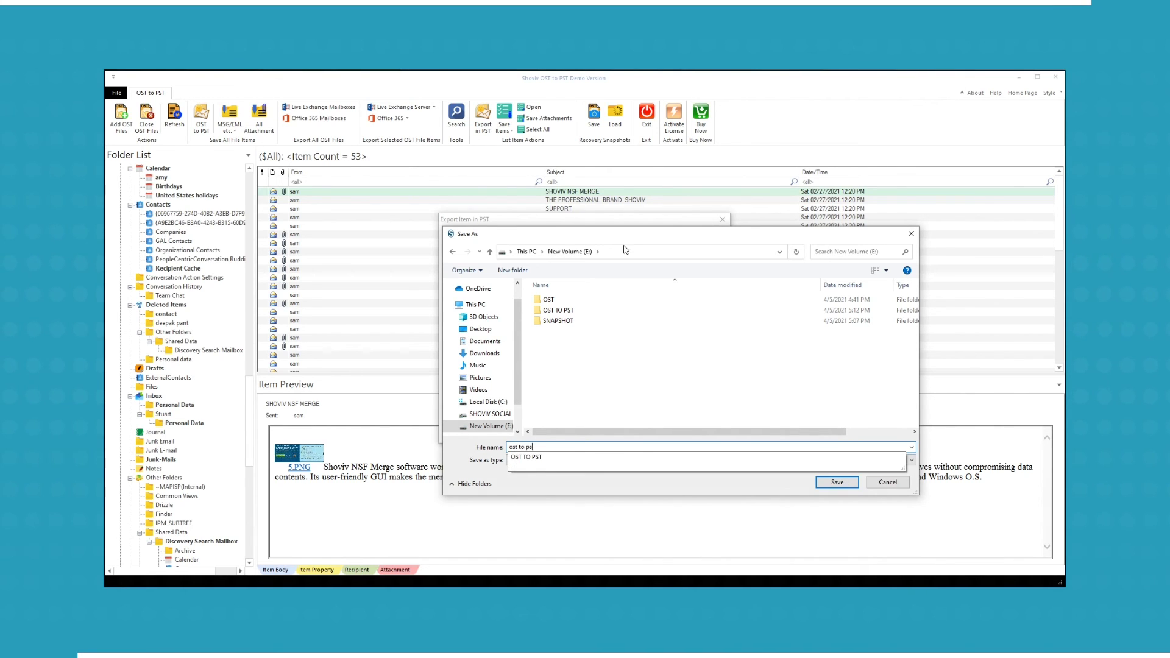
type("t report")
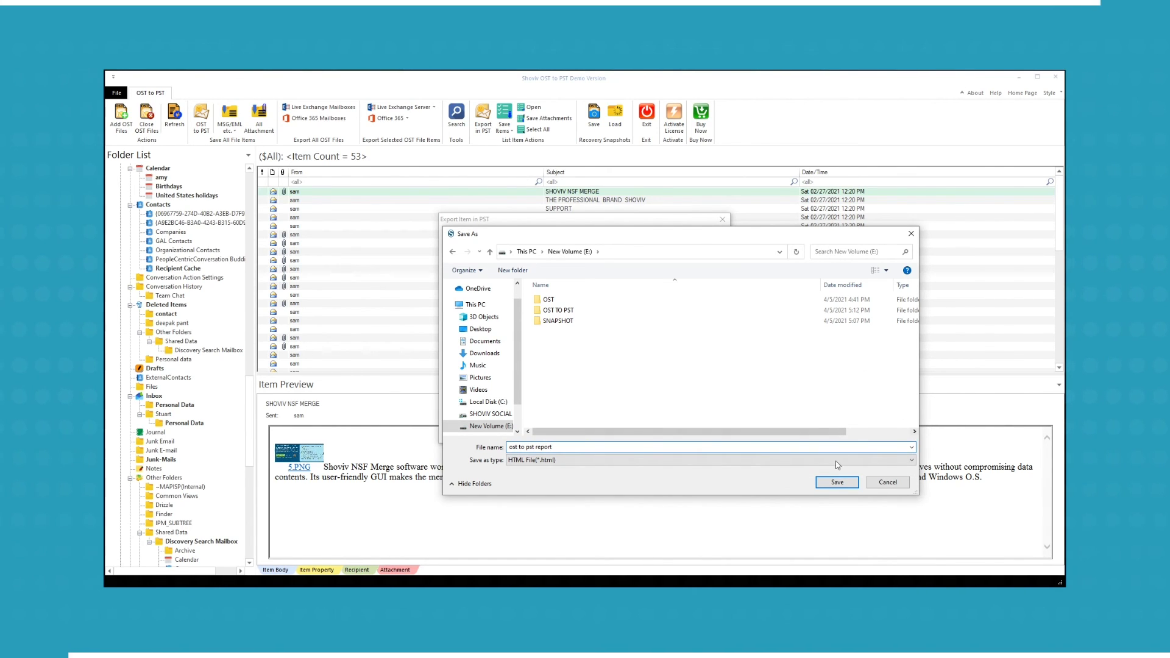
left_click(837, 482)
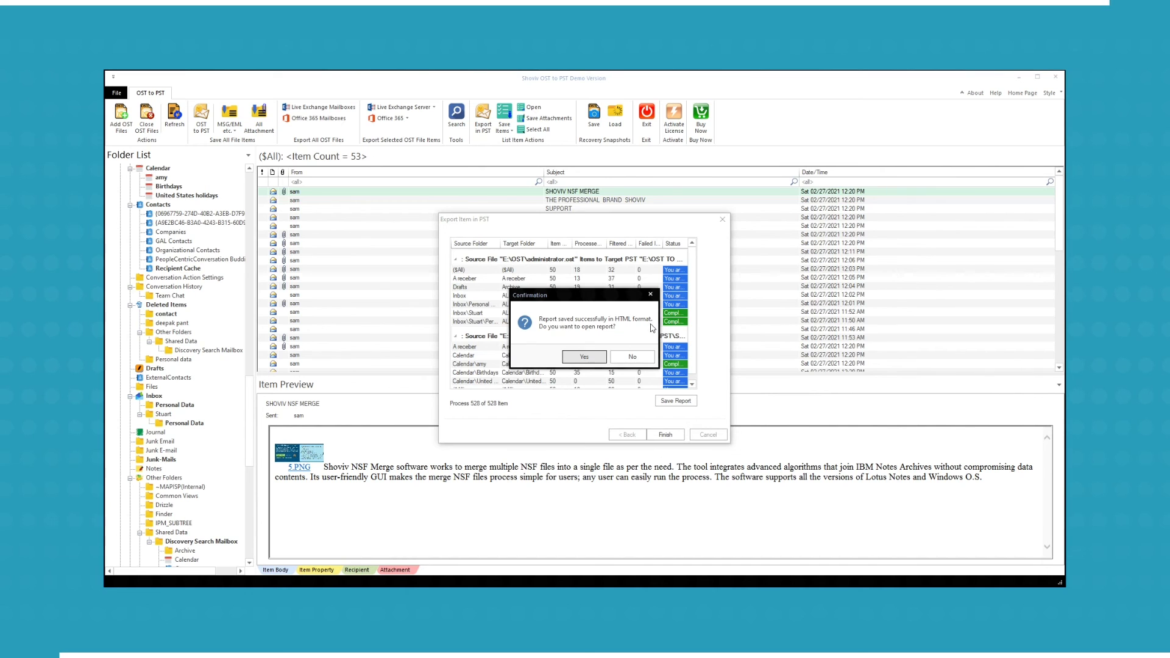